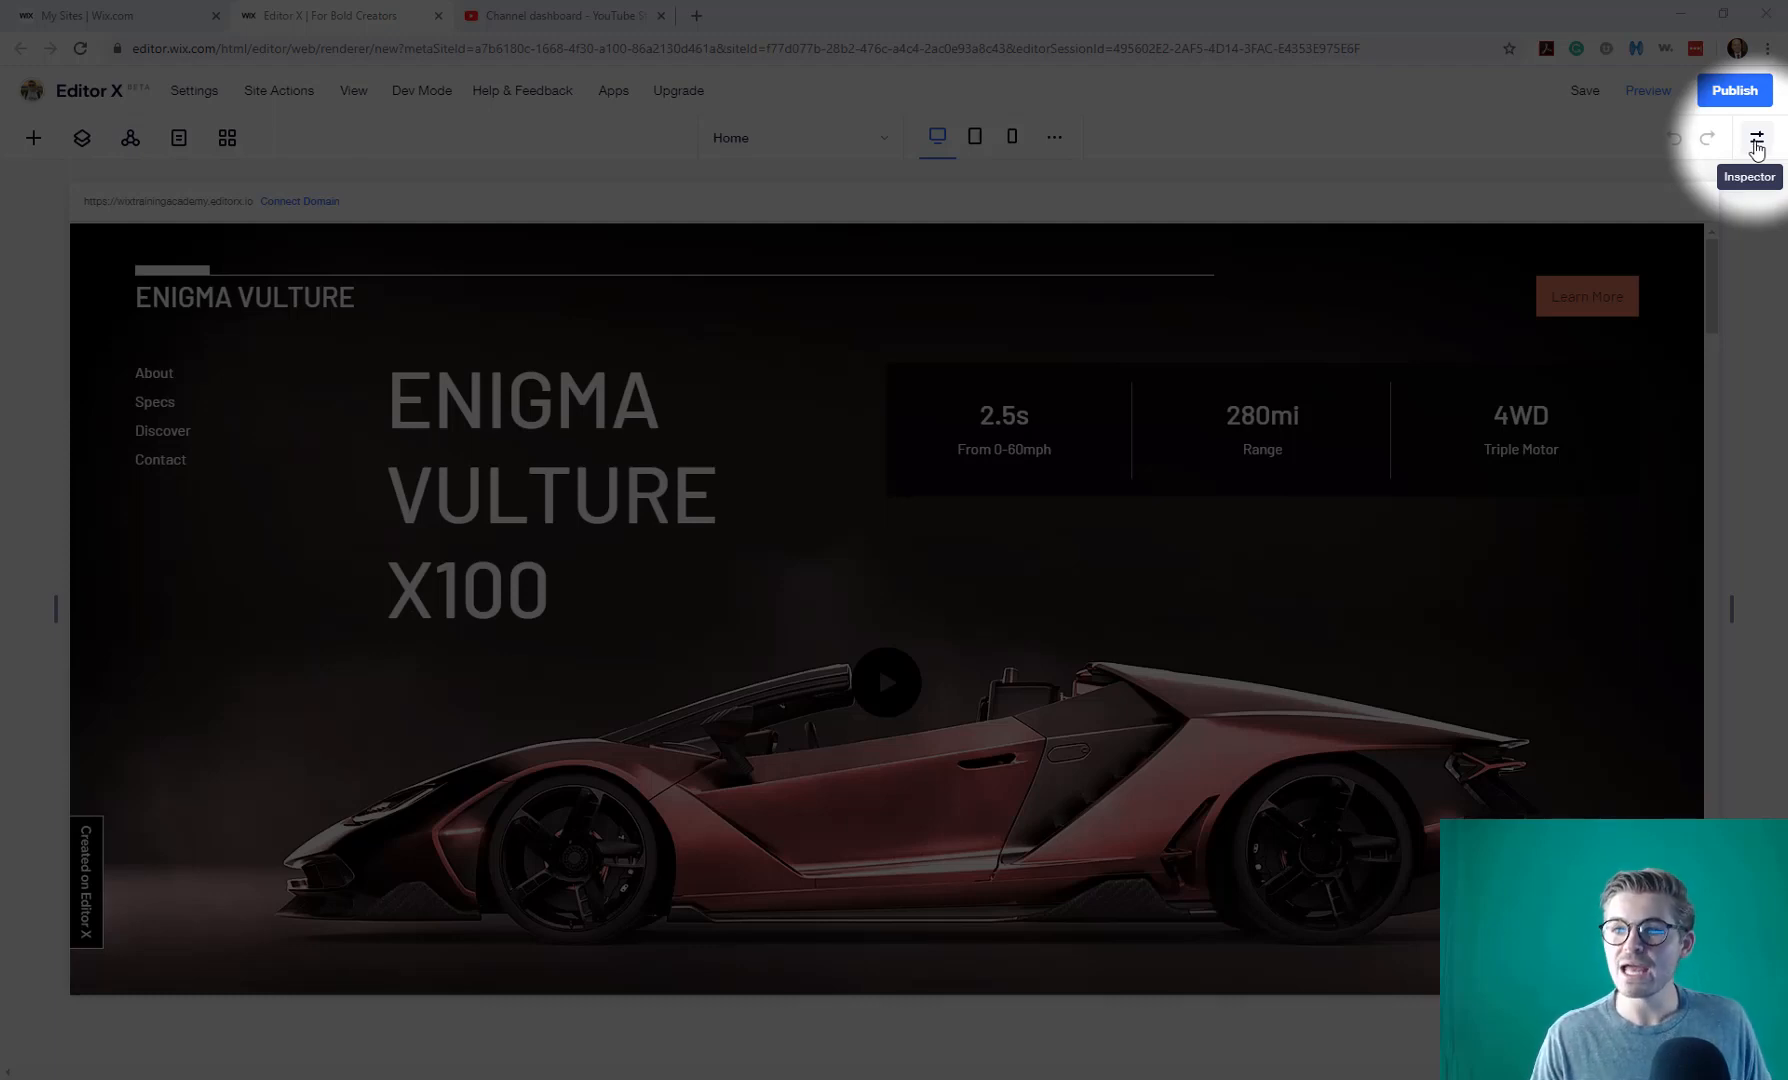
# - Show the Inspector with the properties of the large ENIGMA VULTURE X100 hero text
pyautogui.click(1757, 148)
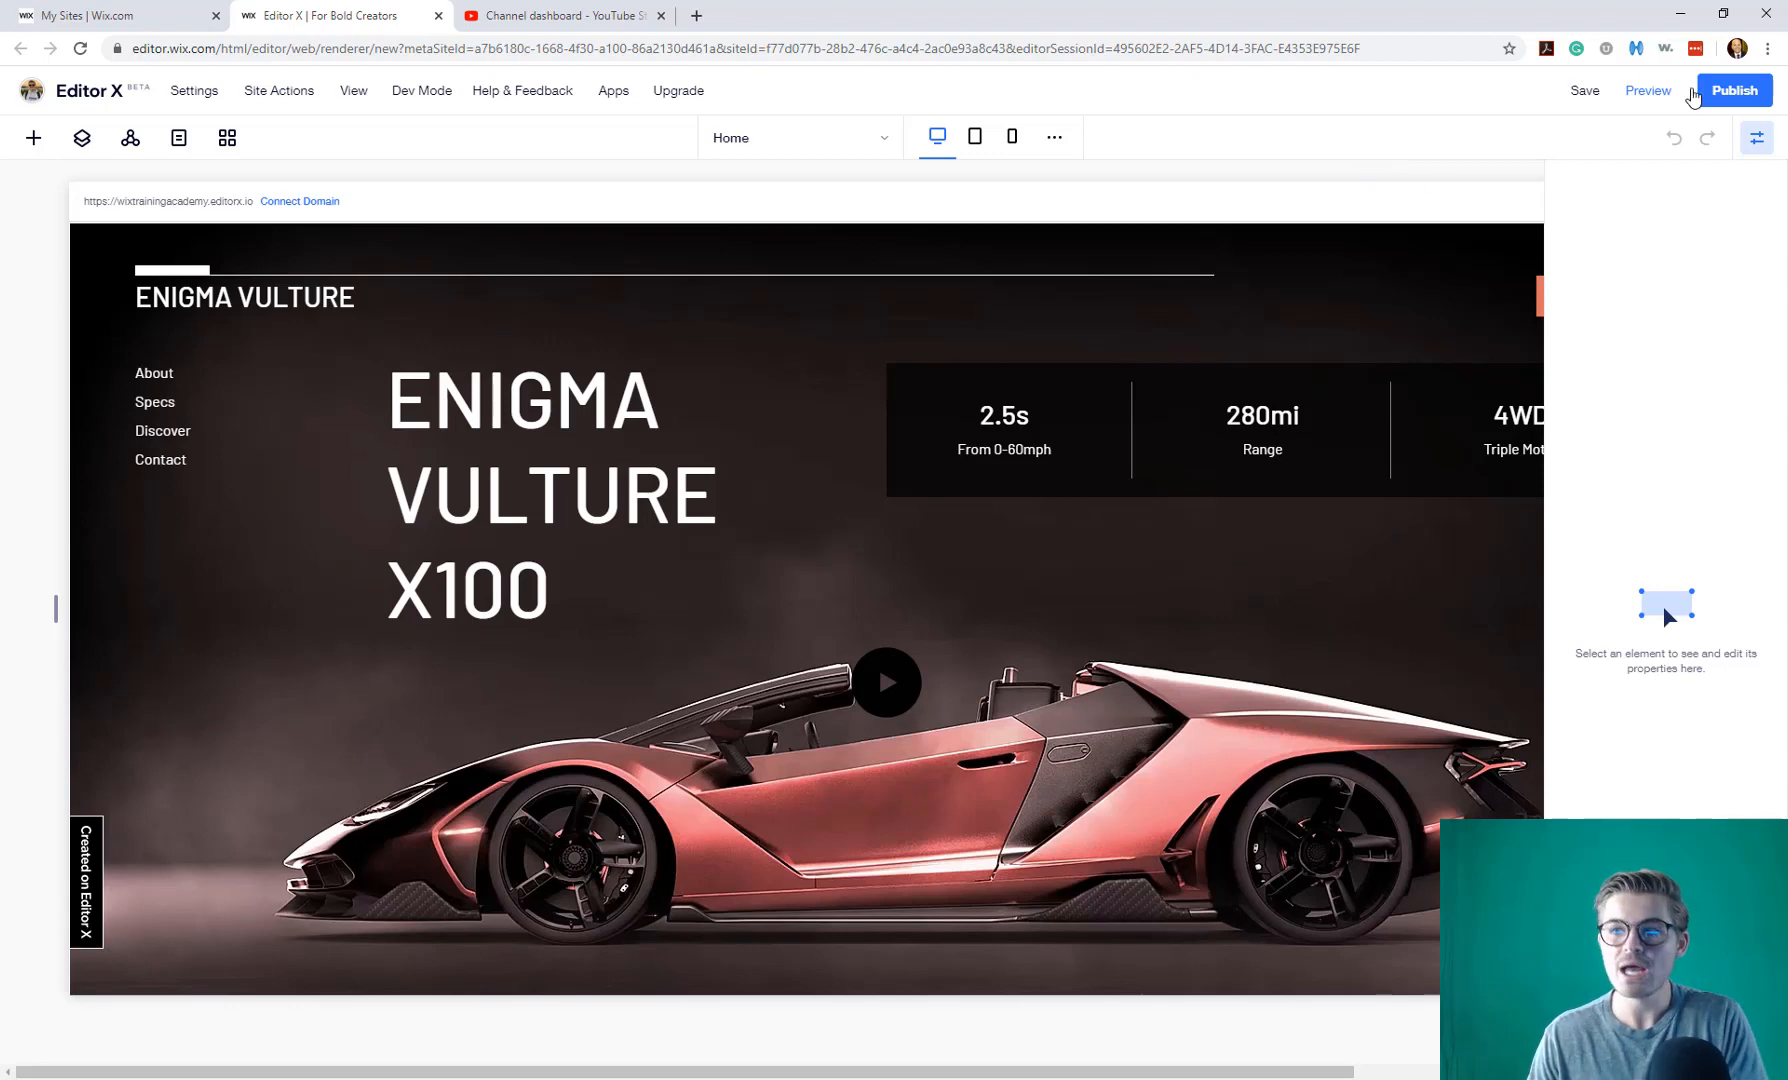
pyautogui.click(1757, 140)
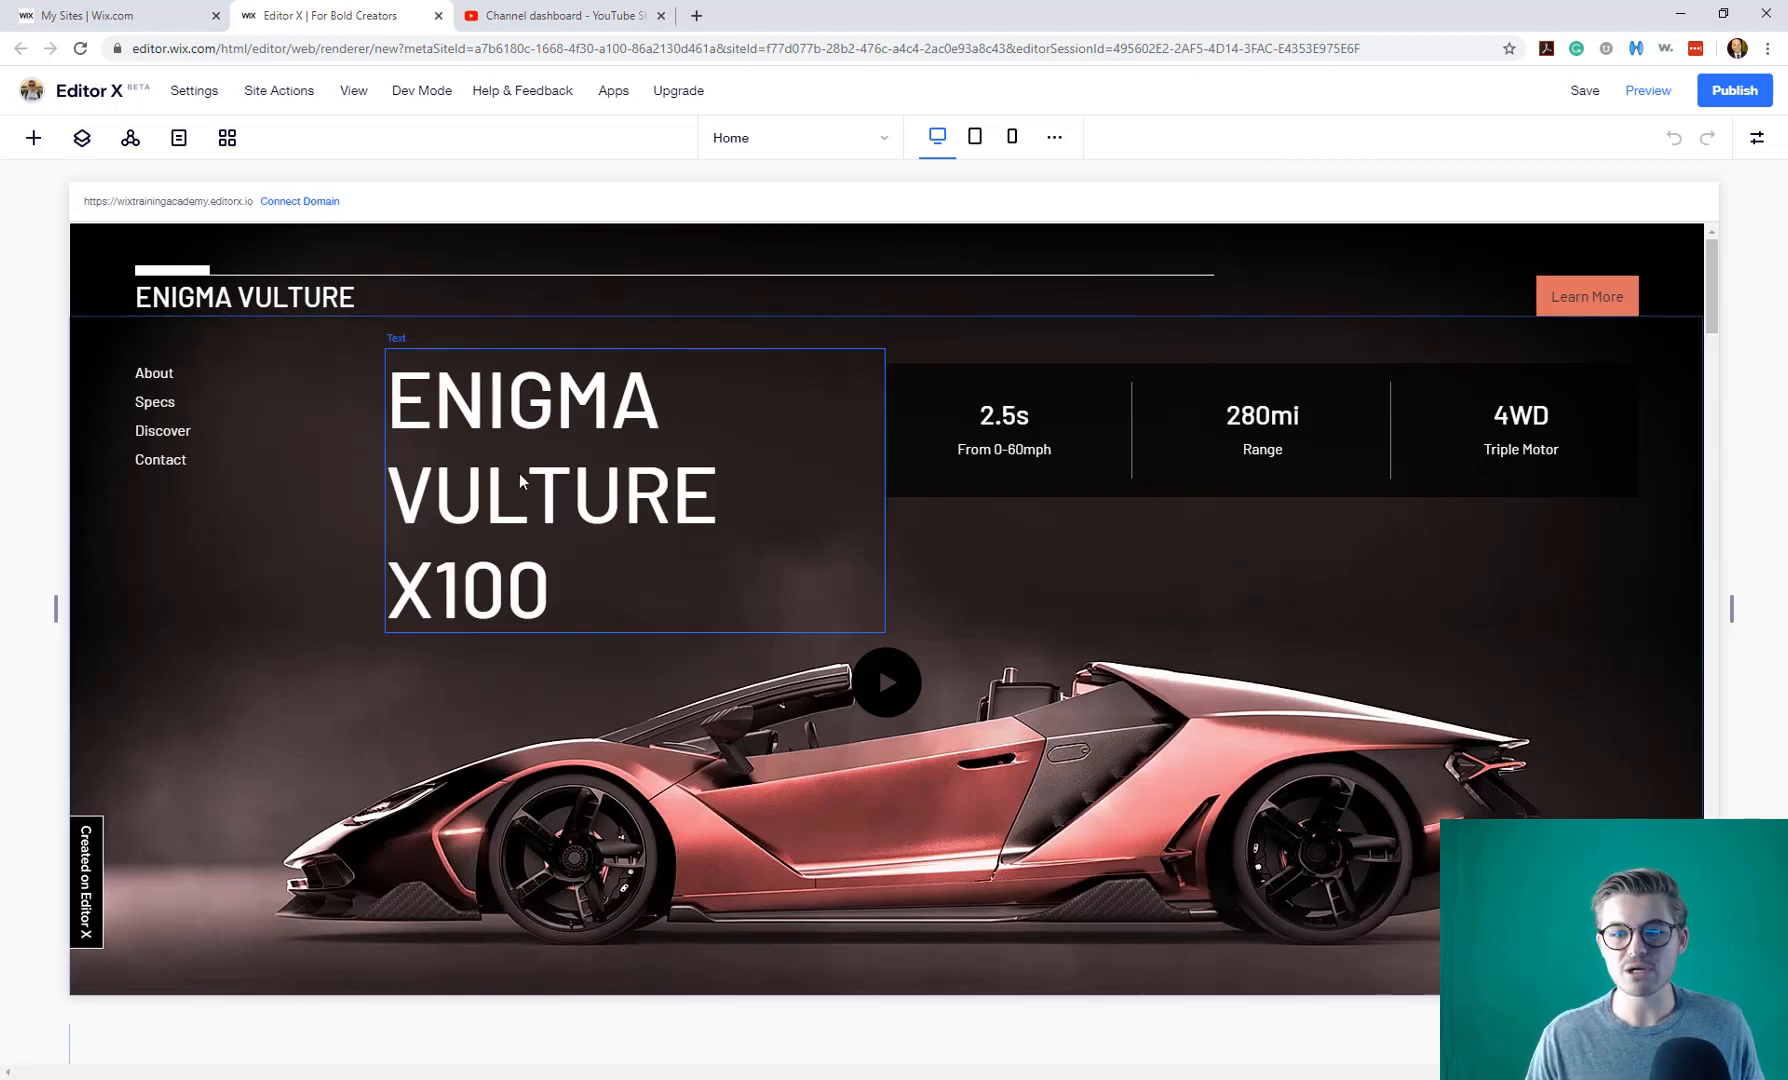
pyautogui.click(565, 490)
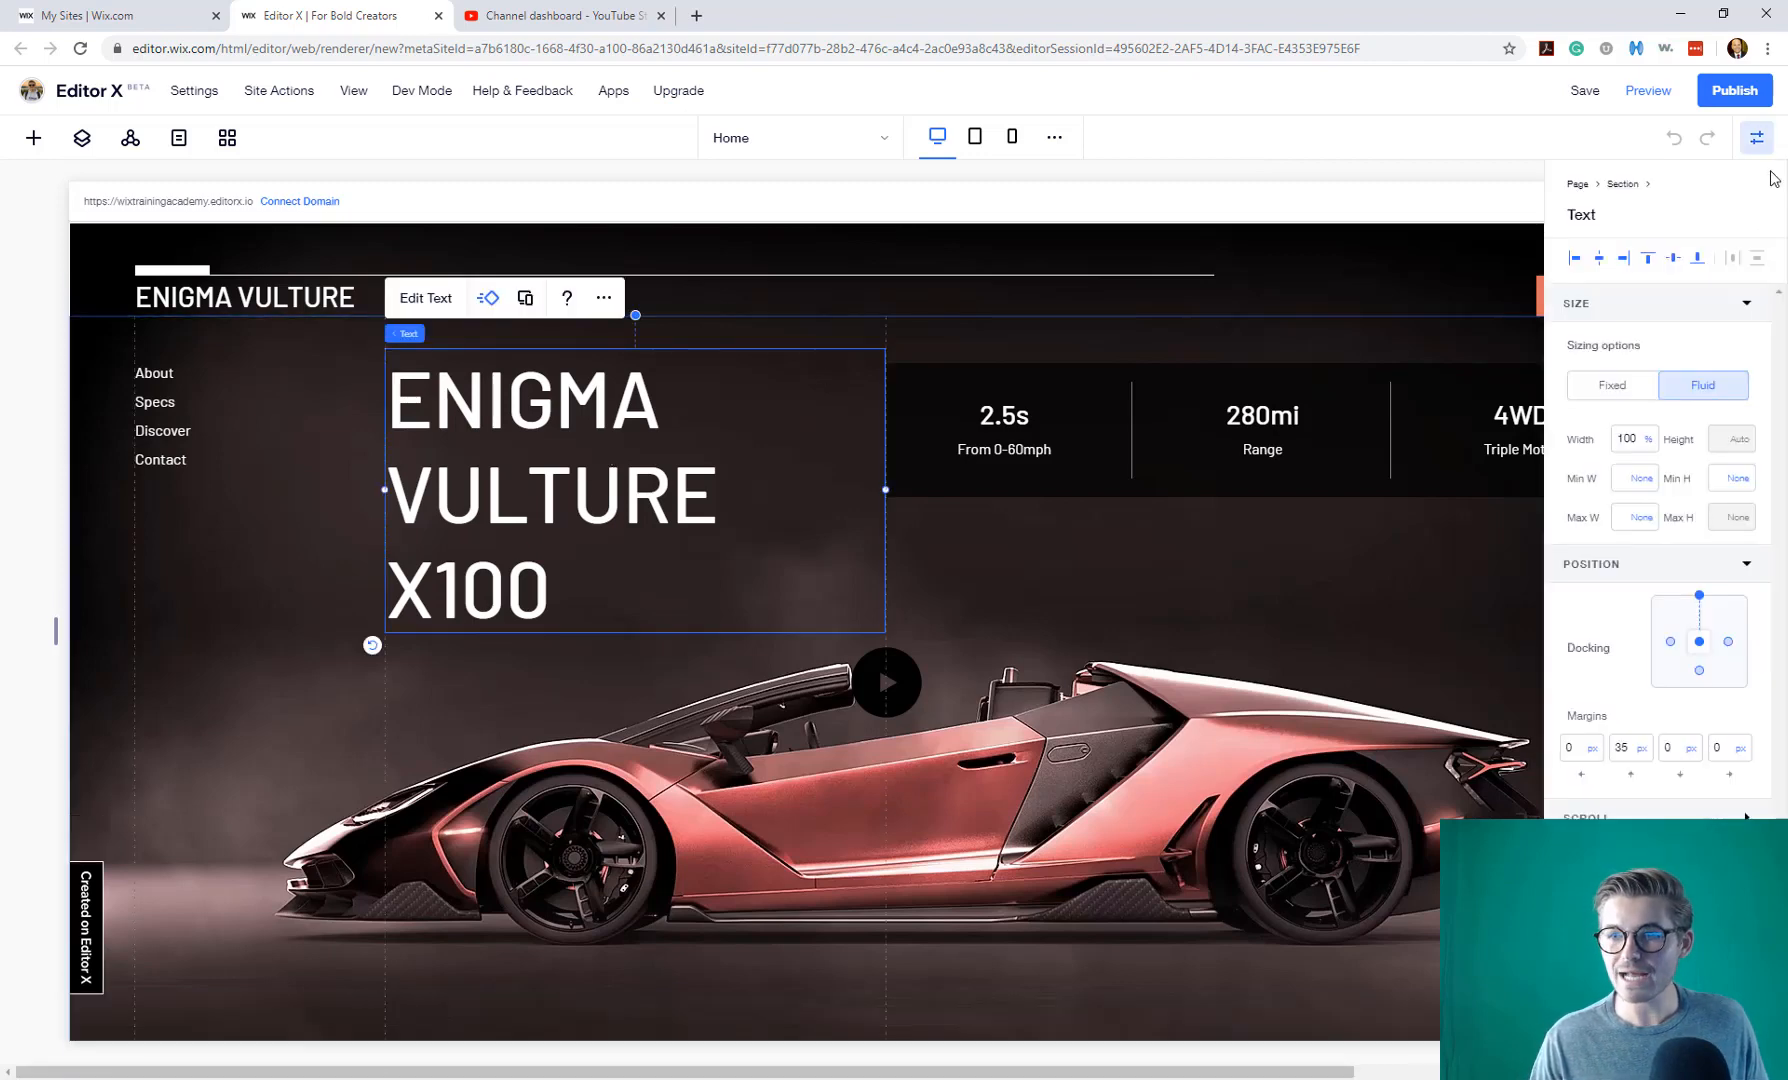
pyautogui.click(1755, 139)
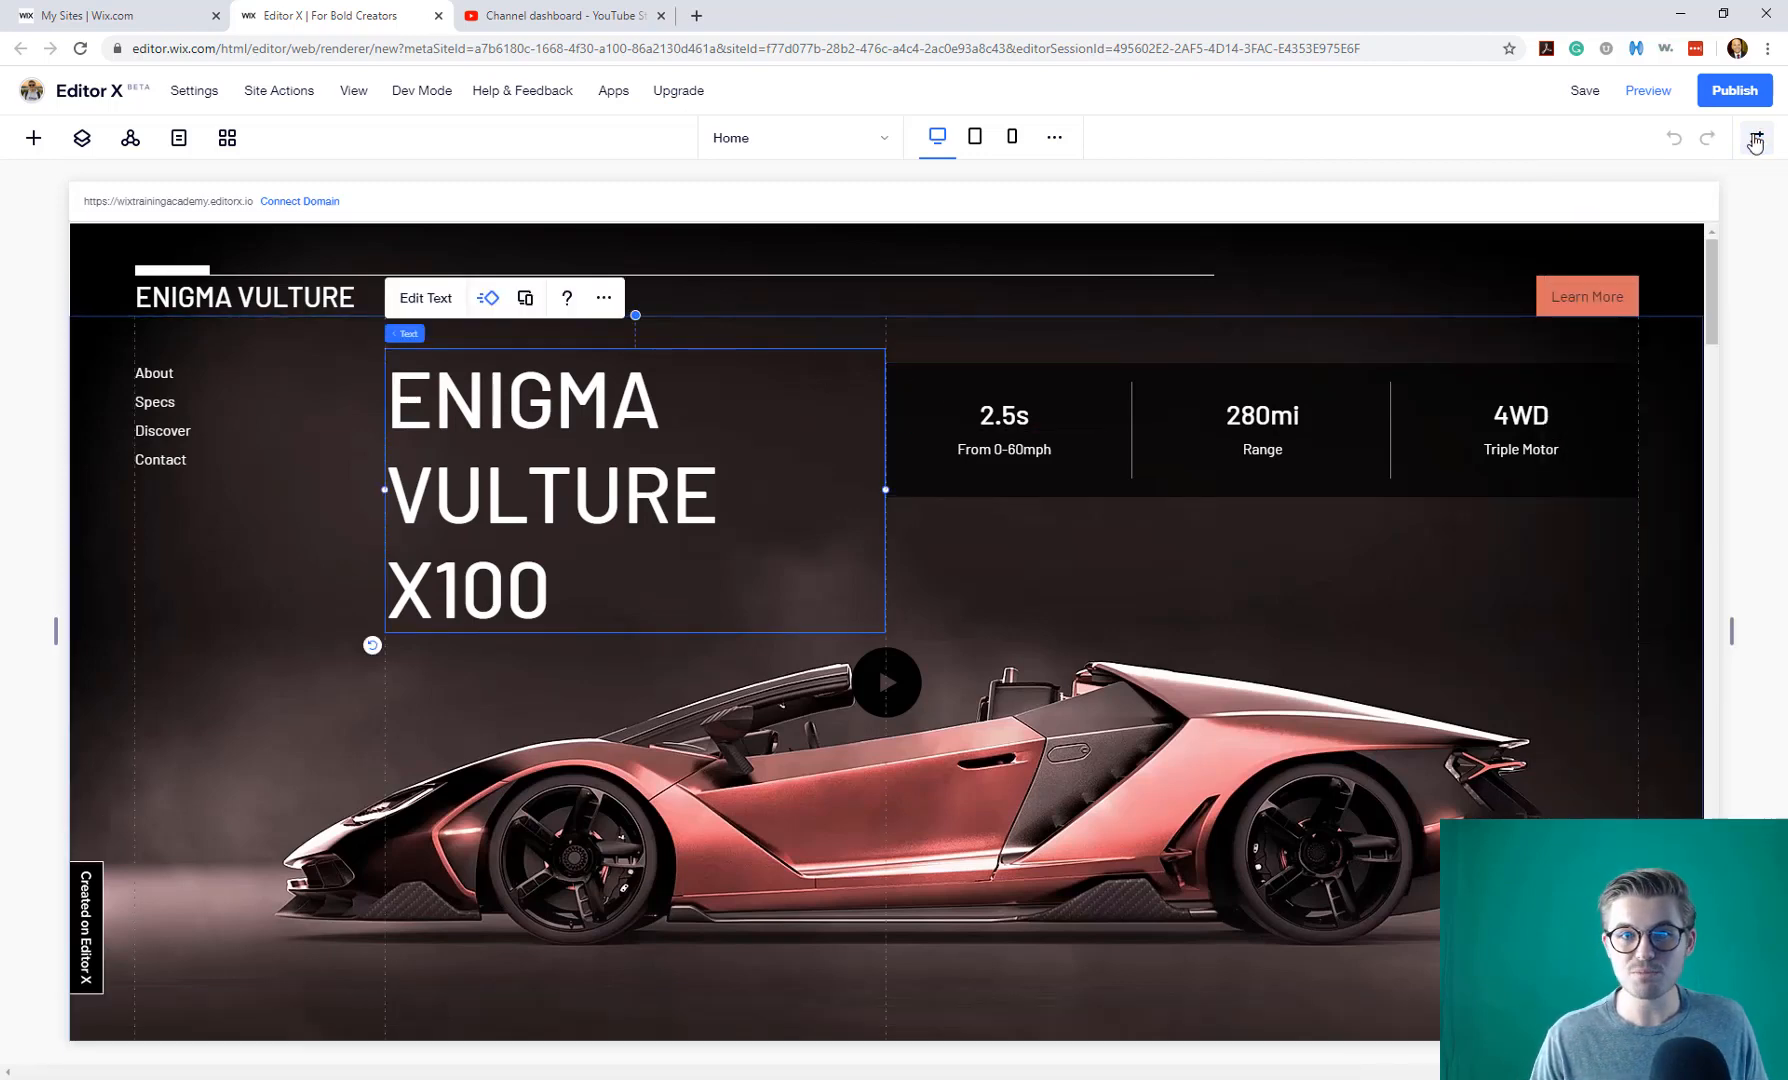
pyautogui.click(1755, 139)
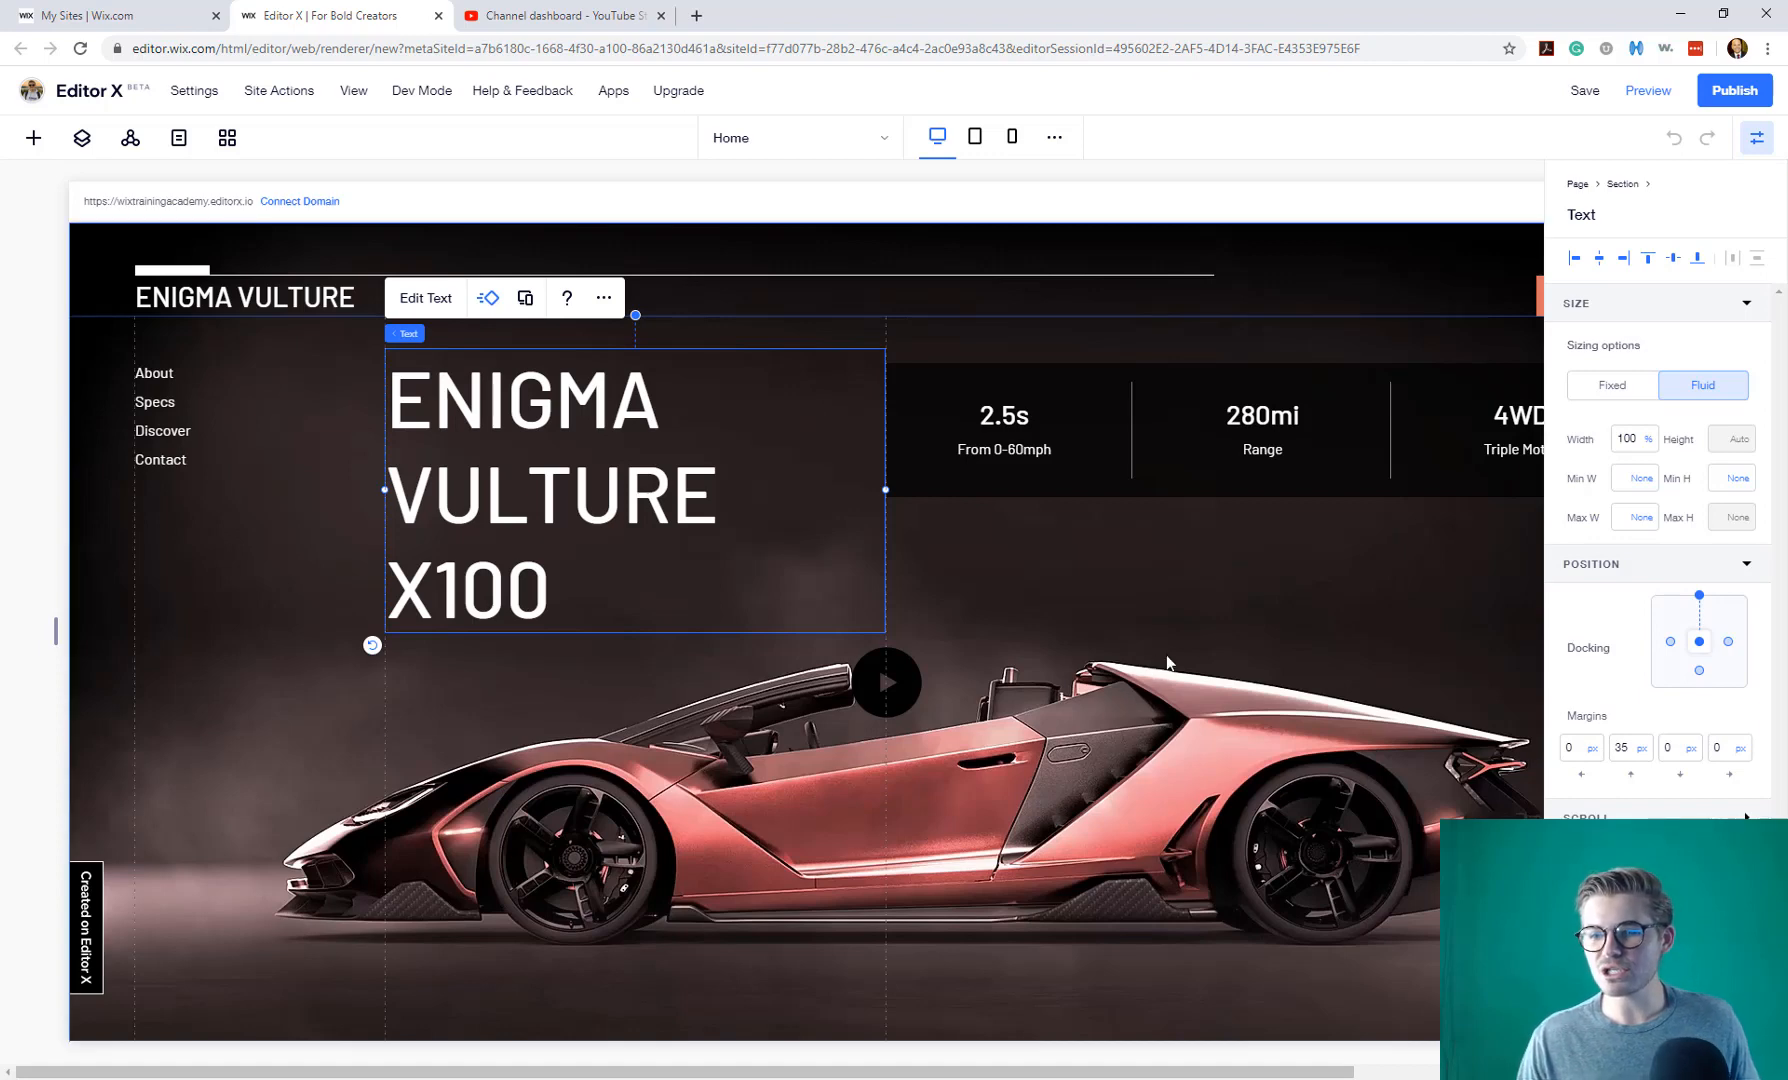
# - Select the dashboard image beside the Expert Craftsmanship text in the Interior section
pyautogui.click(1168, 662)
pyautogui.scroll(-7, 842, 690)
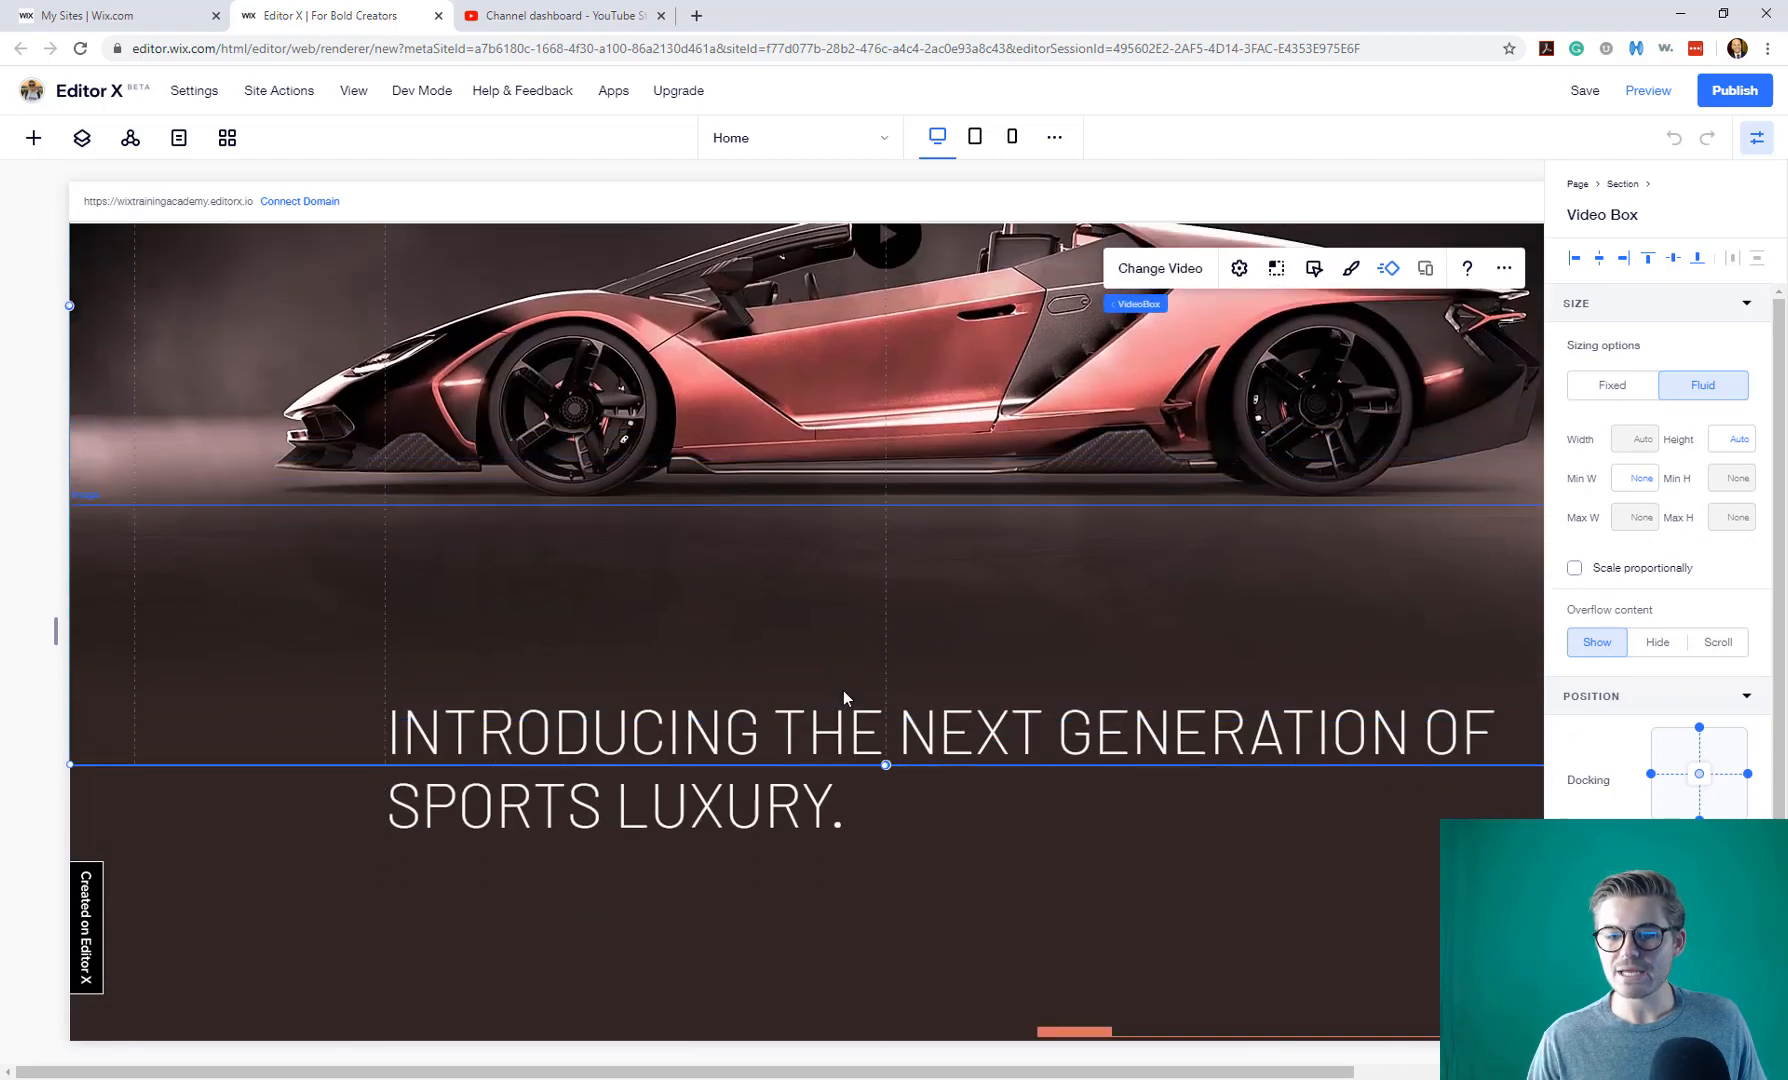
pyautogui.scroll(-4, 848, 694)
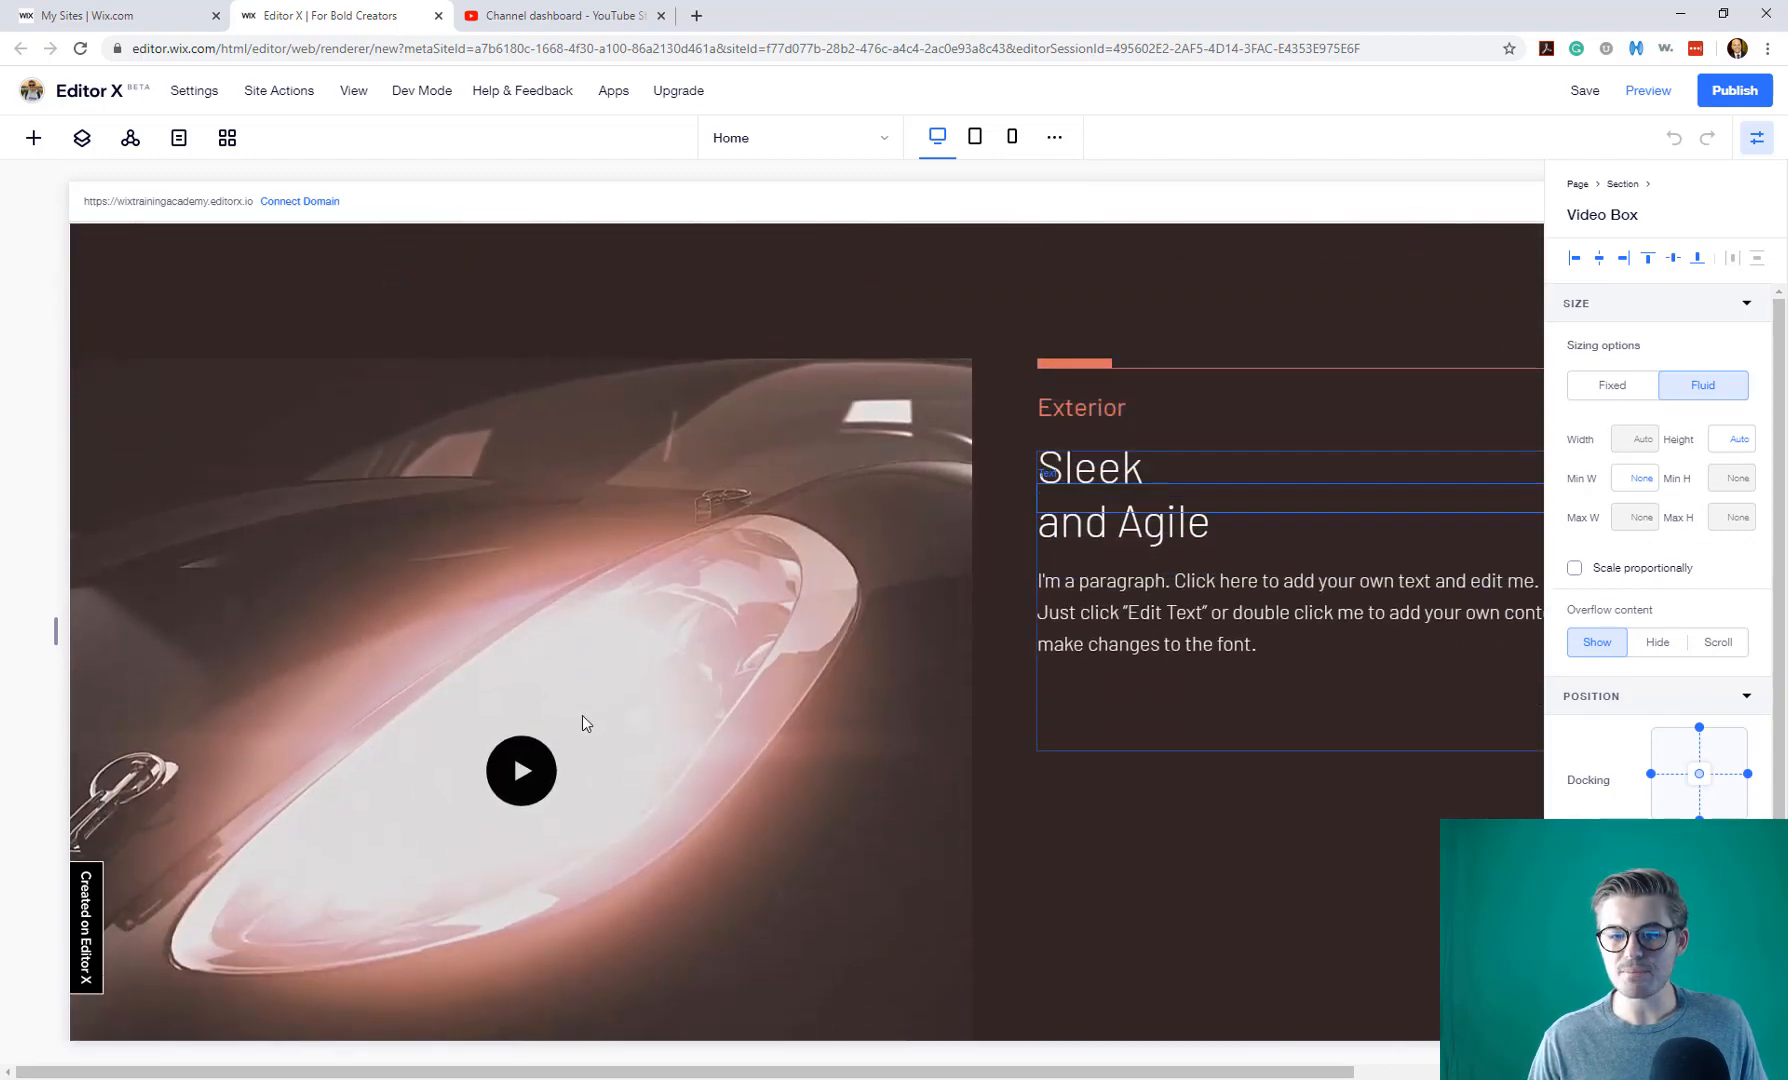
pyautogui.scroll(-8, 1176, 820)
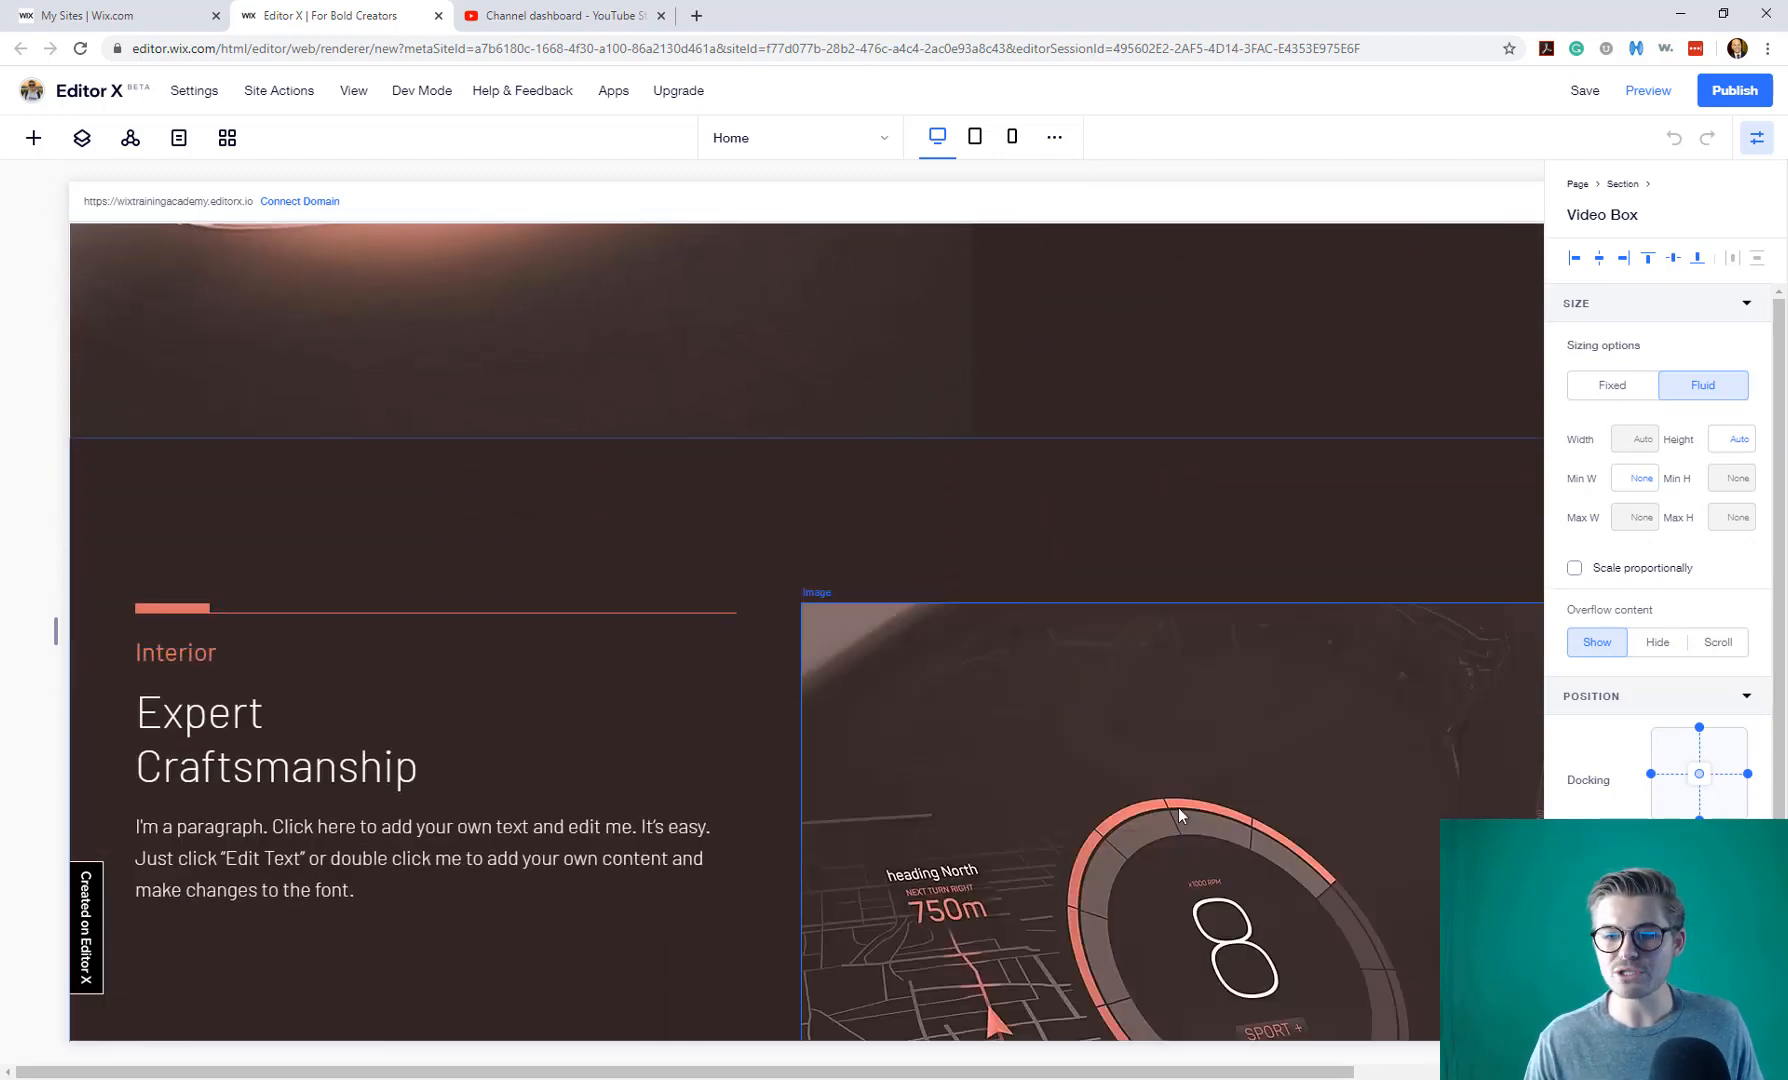
pyautogui.click(1180, 805)
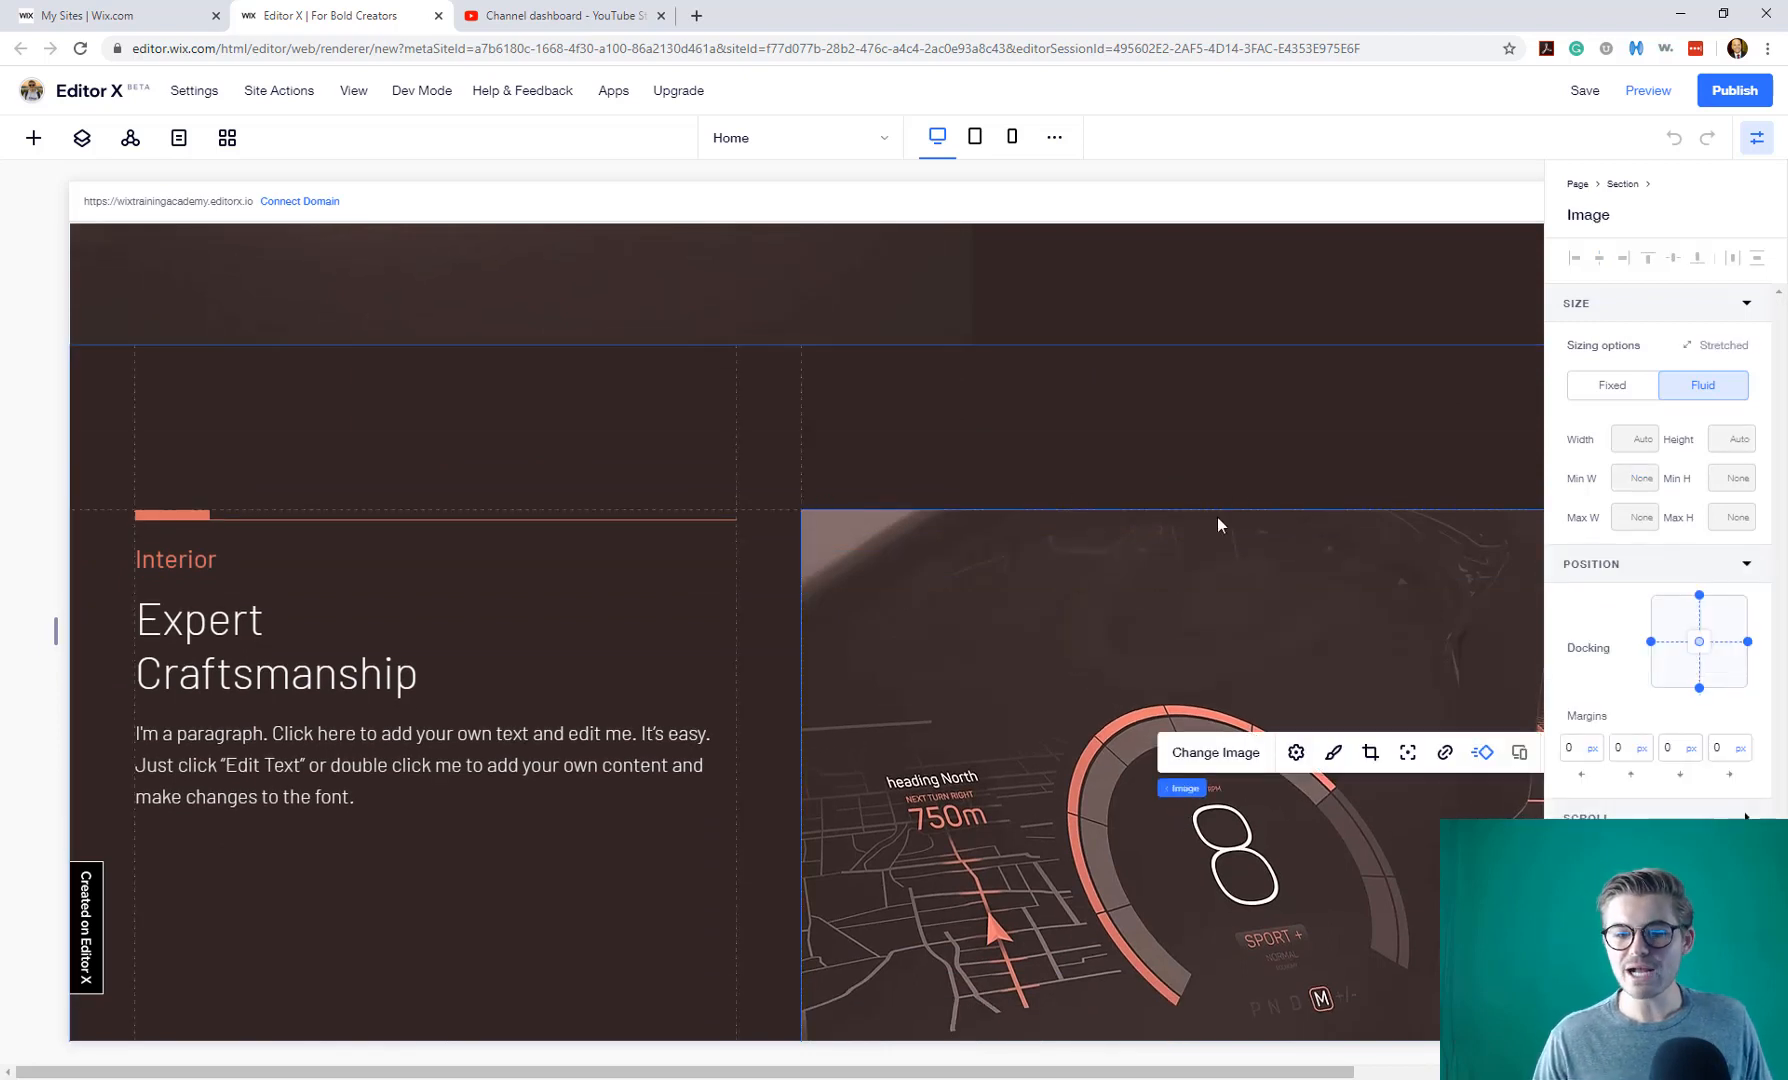
# - Review the selected dashboard image's size and position properties in the Inspector
pyautogui.click(1745, 302)
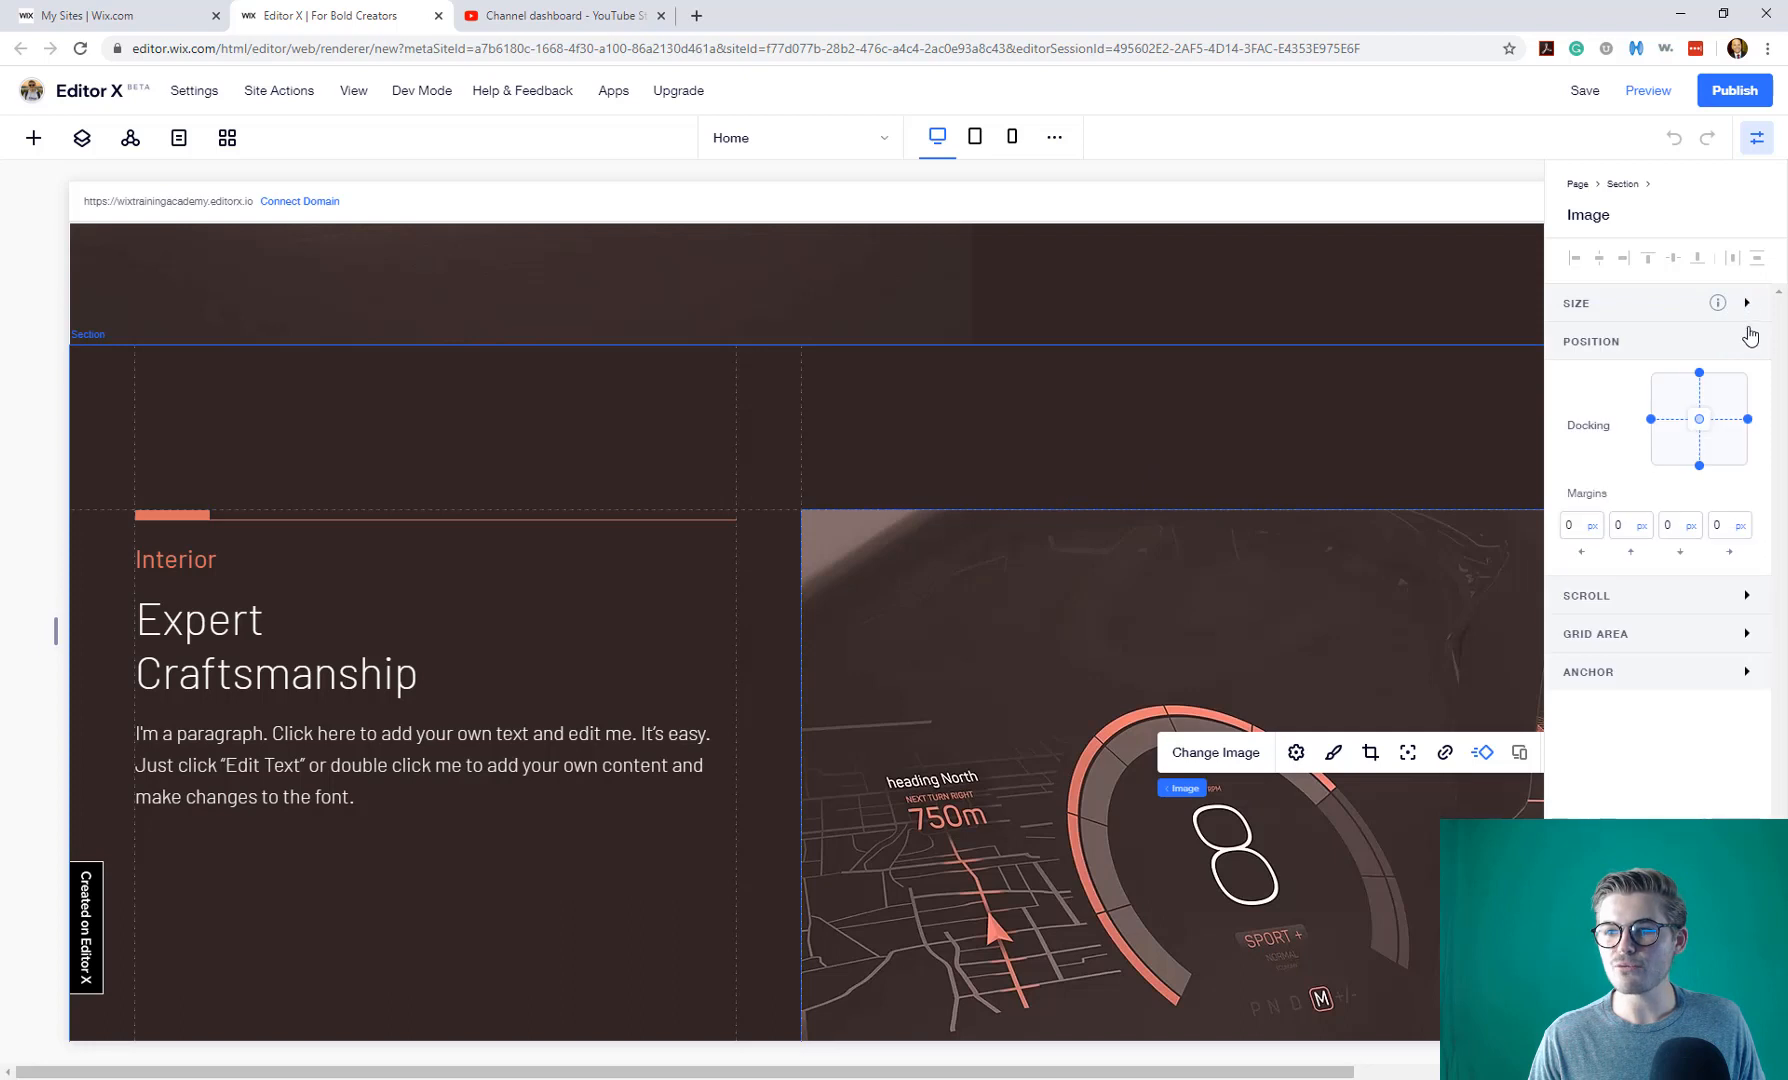
pyautogui.click(1746, 341)
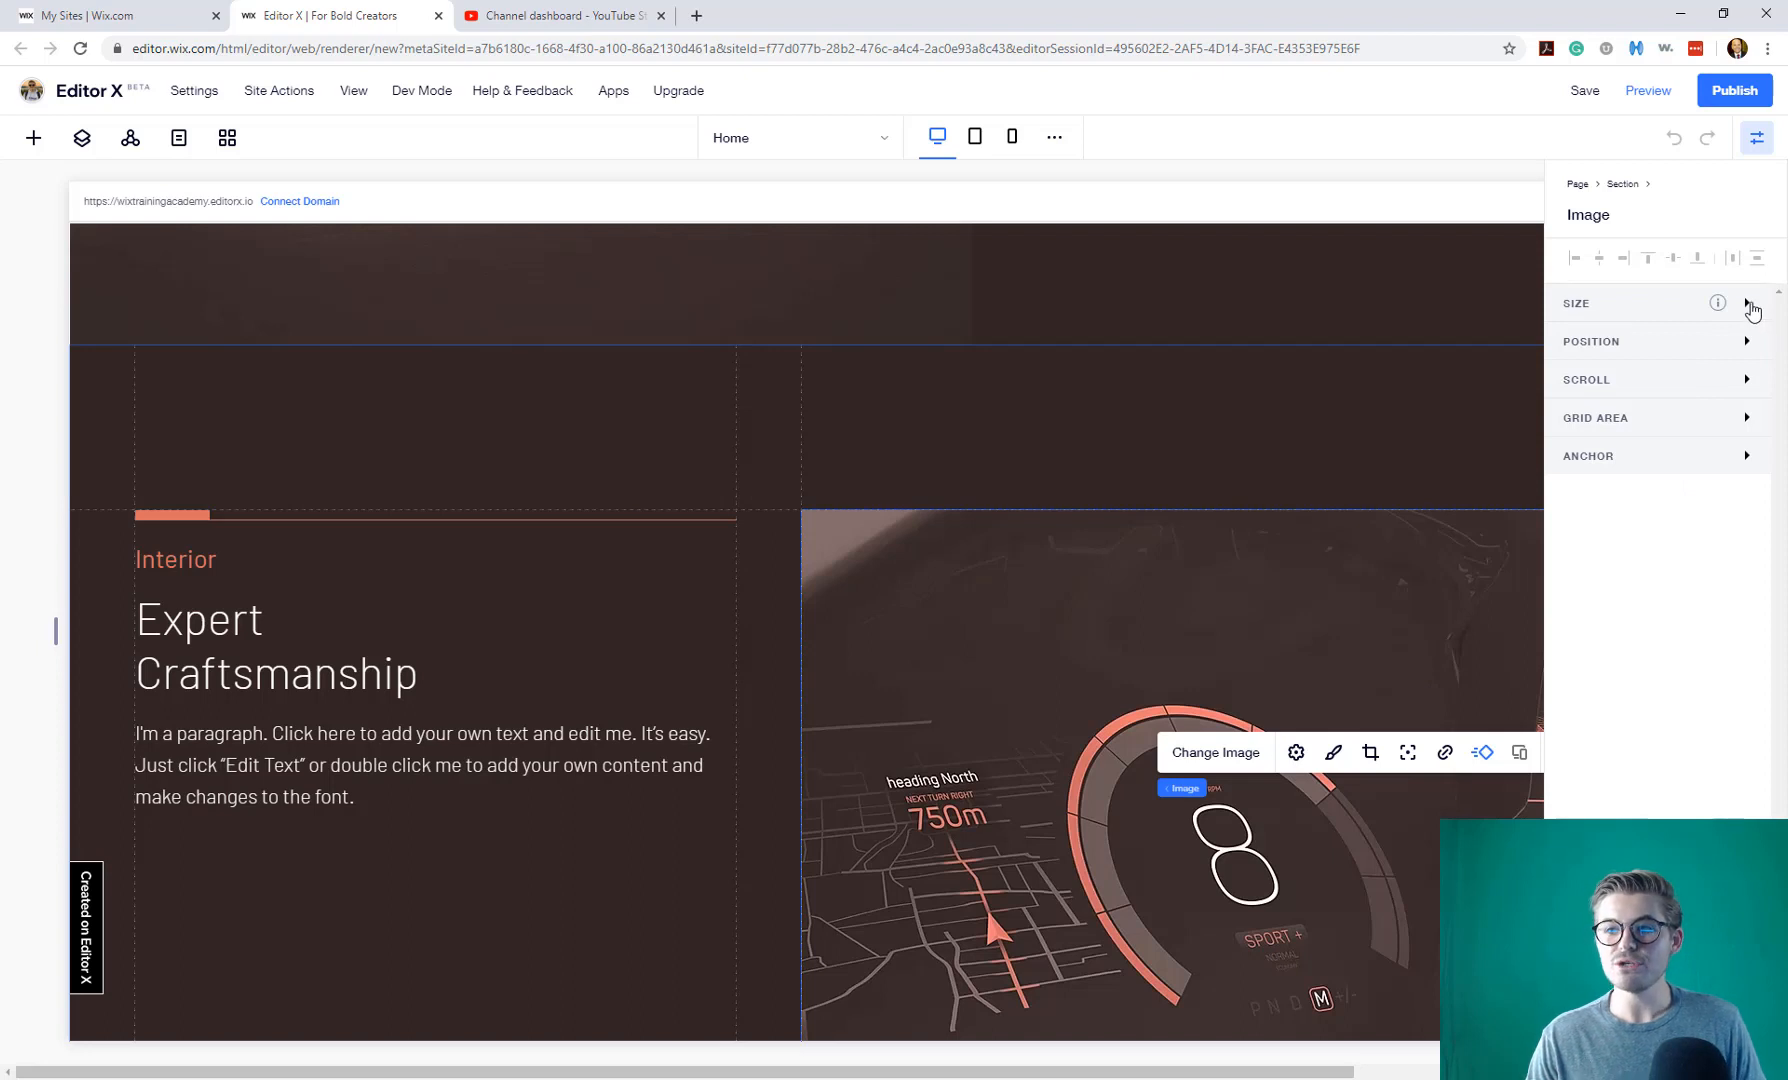
pyautogui.click(1748, 305)
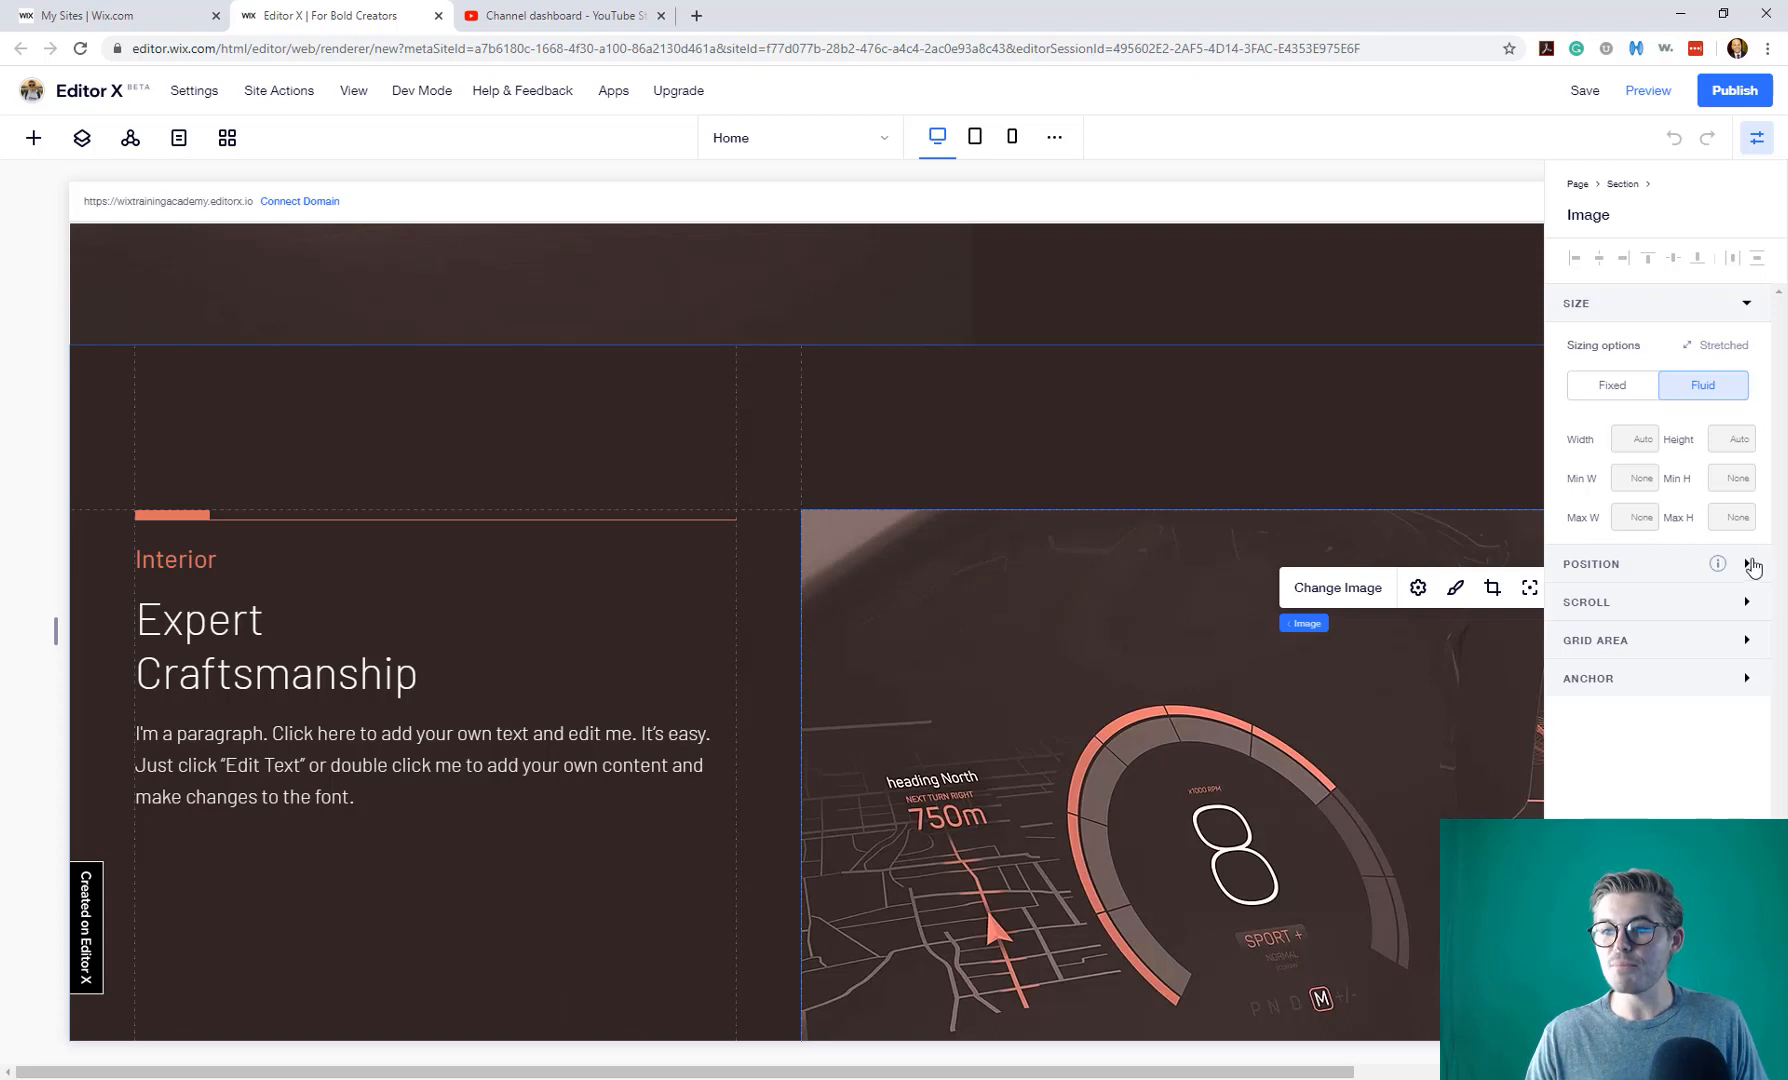
pyautogui.click(1747, 566)
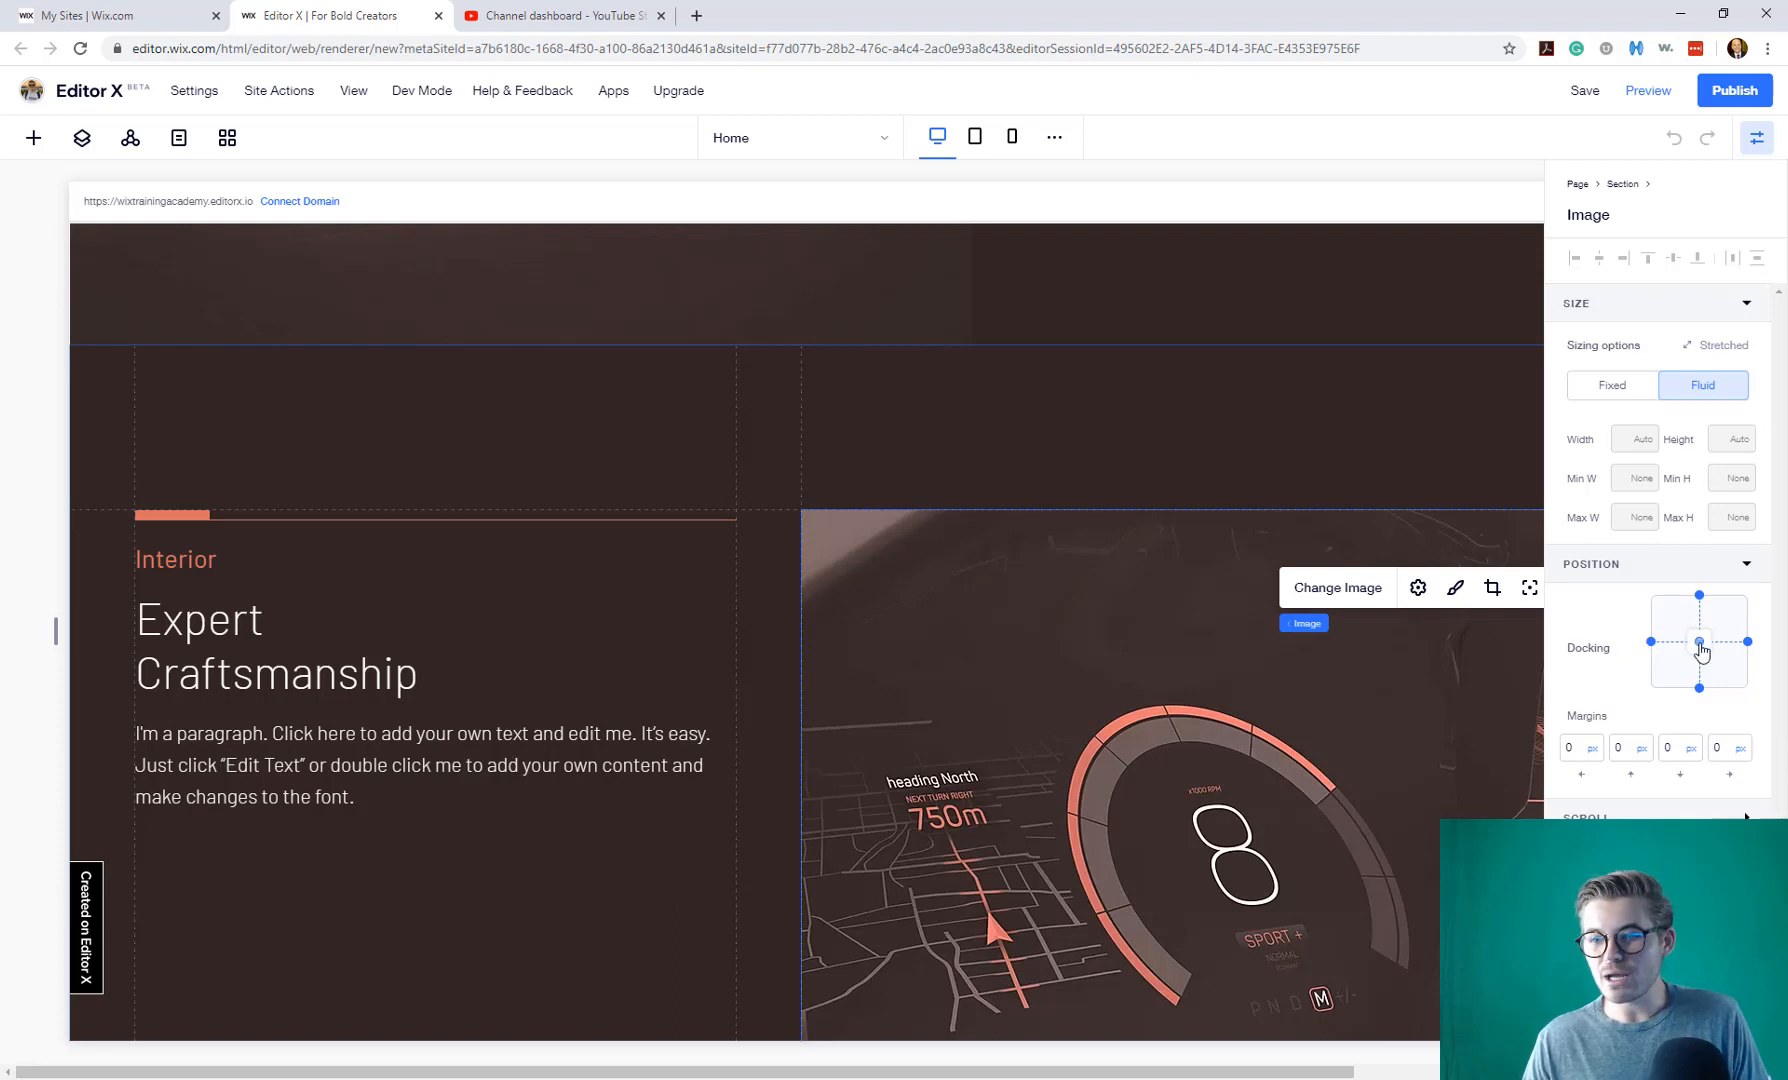
# - Try the vertical and horizontal centre docking options on the dashboard image, restoring docking to all four edges
pyautogui.moveTo(1703, 650)
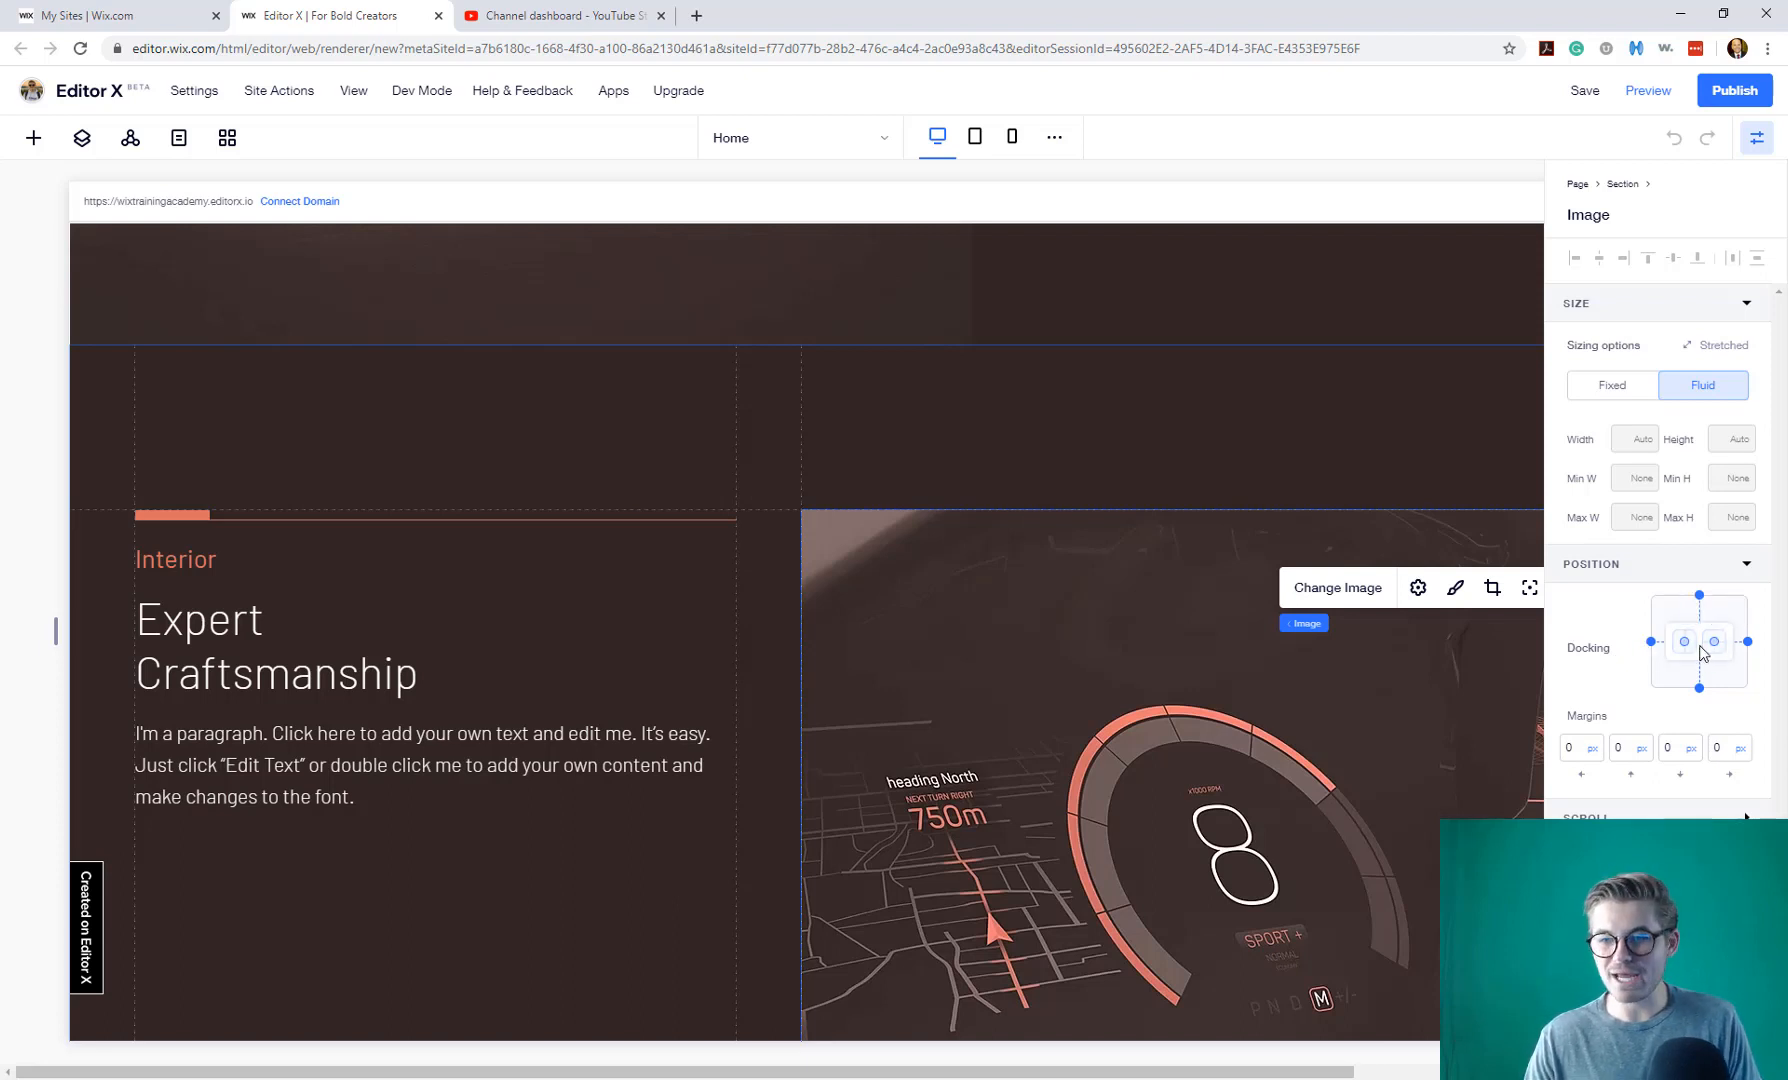
pyautogui.click(1686, 643)
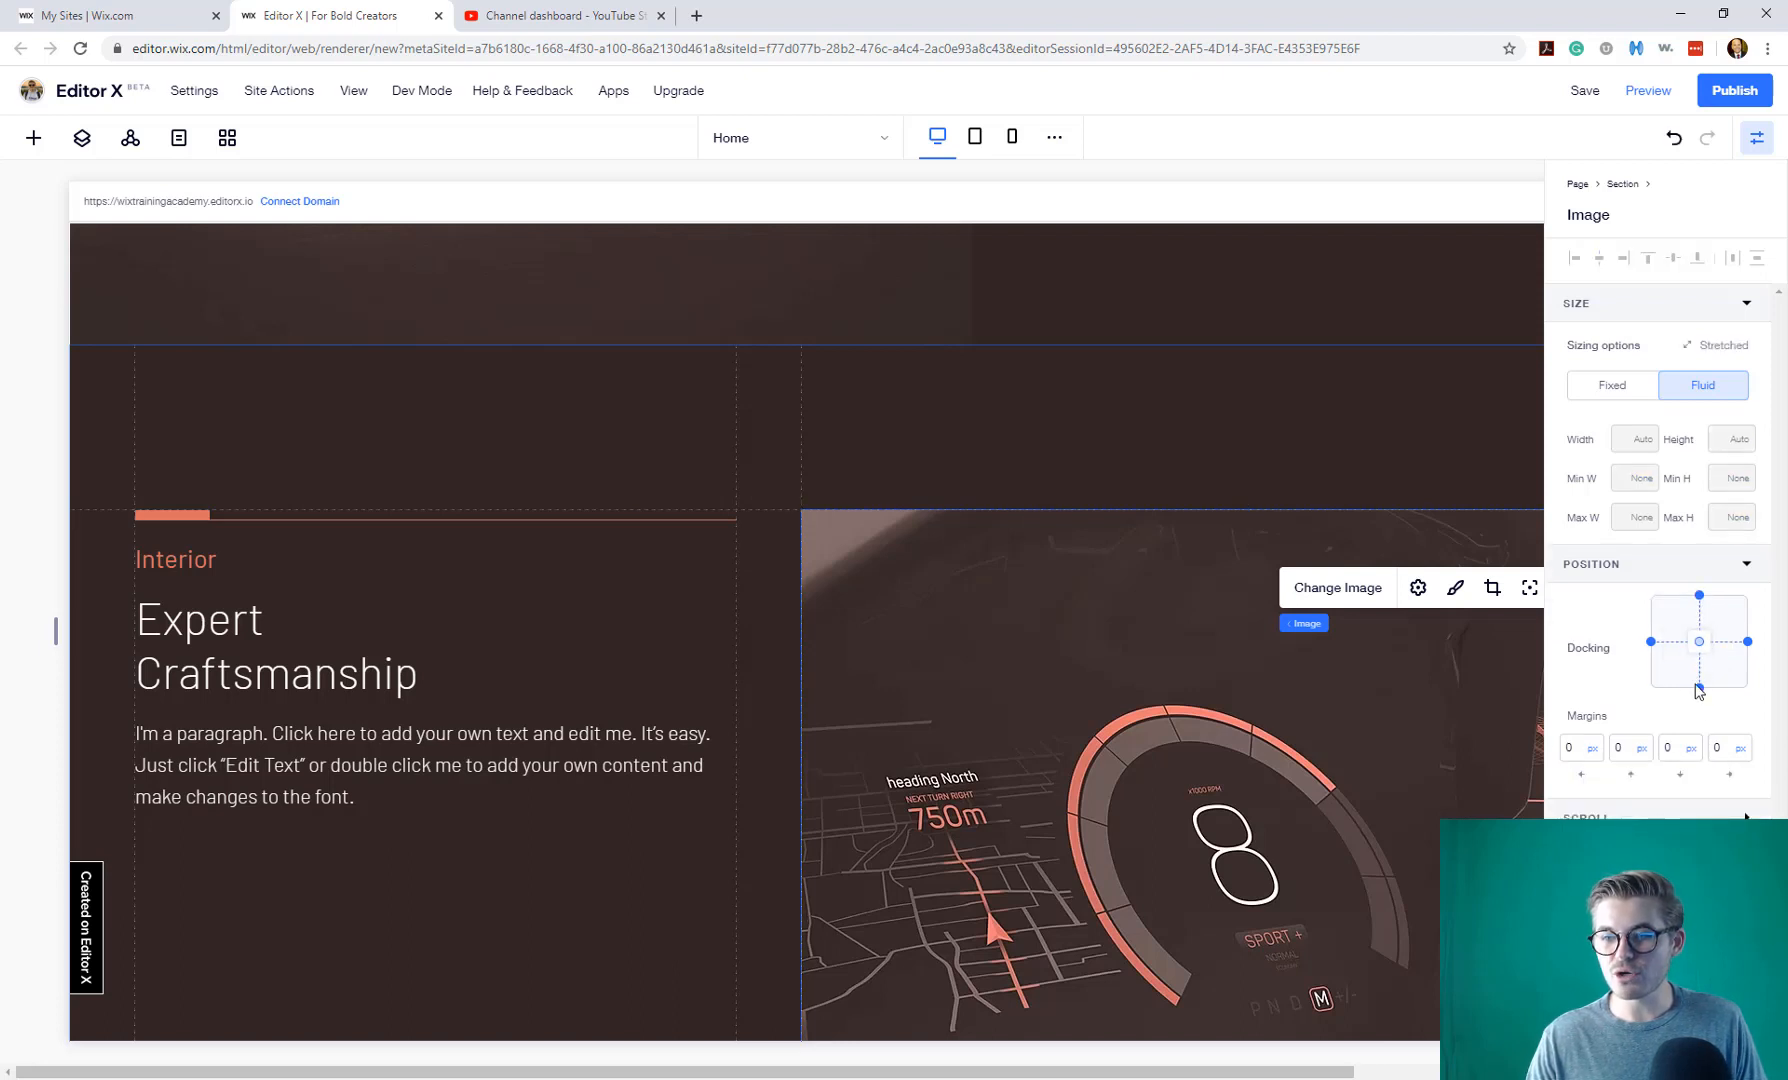
pyautogui.click(1723, 641)
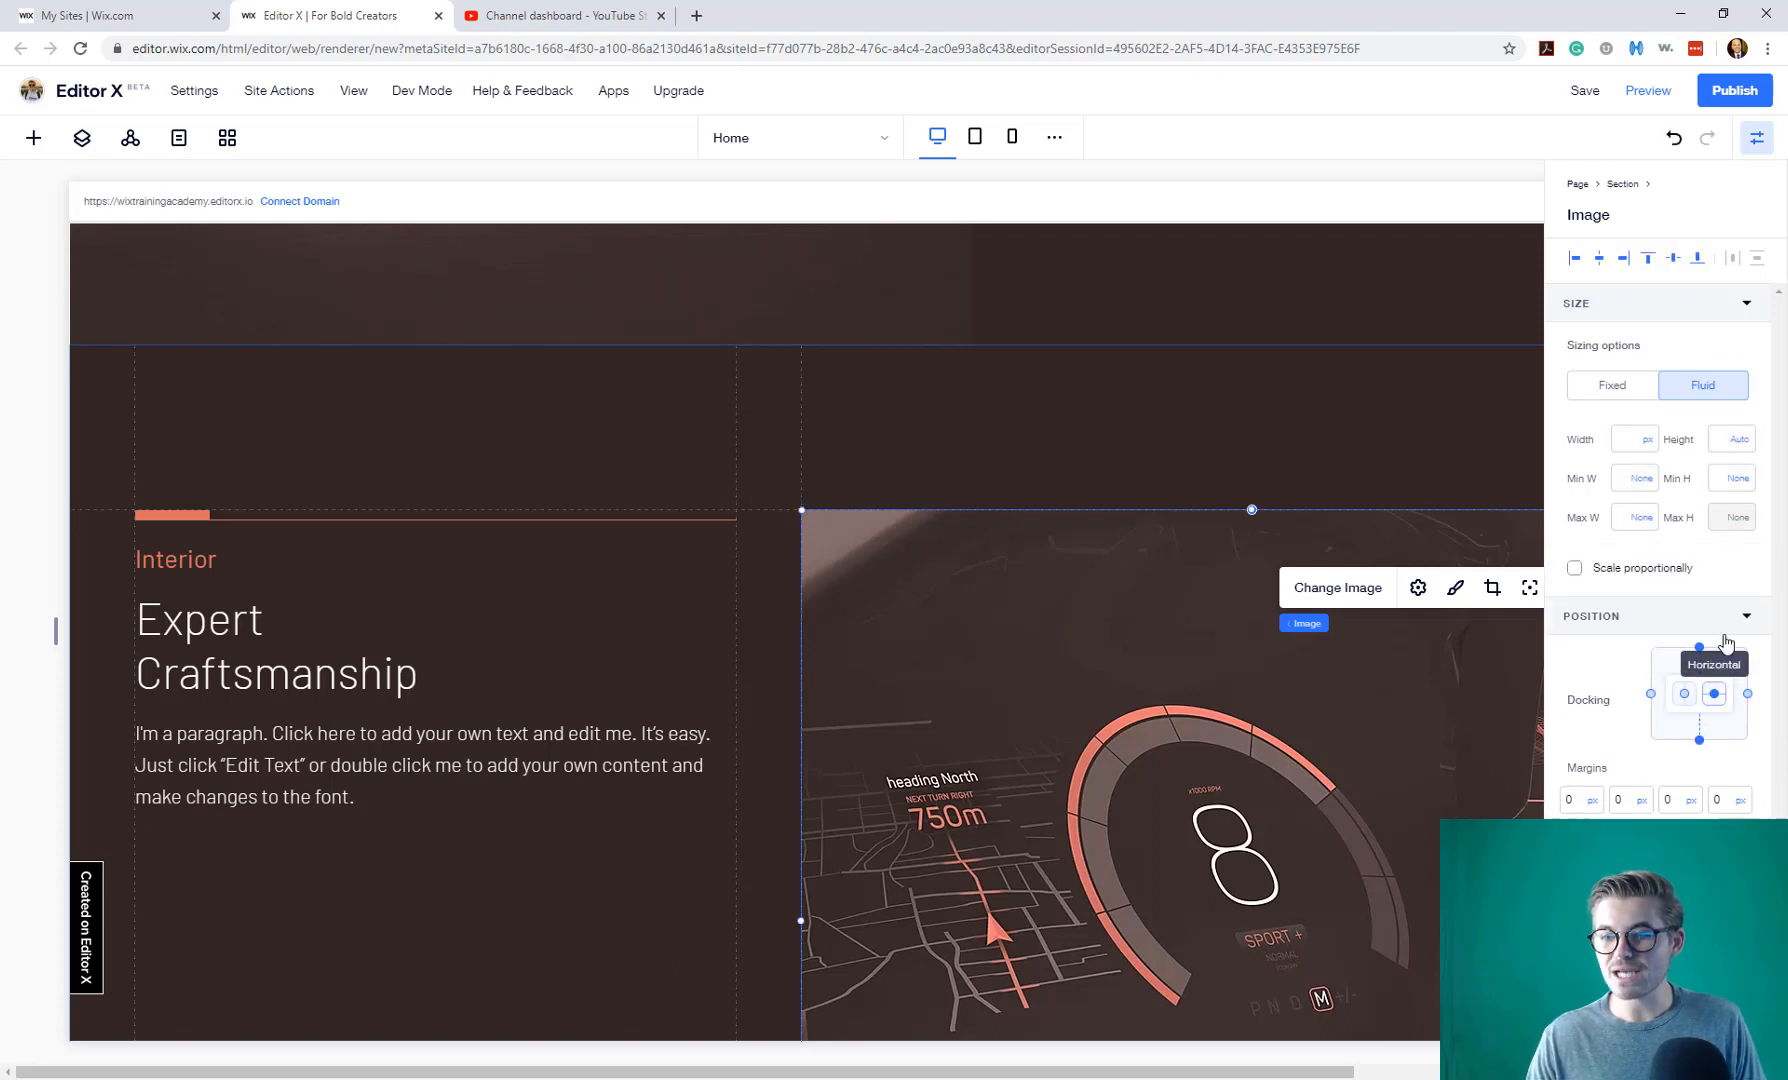
pyautogui.click(1723, 641)
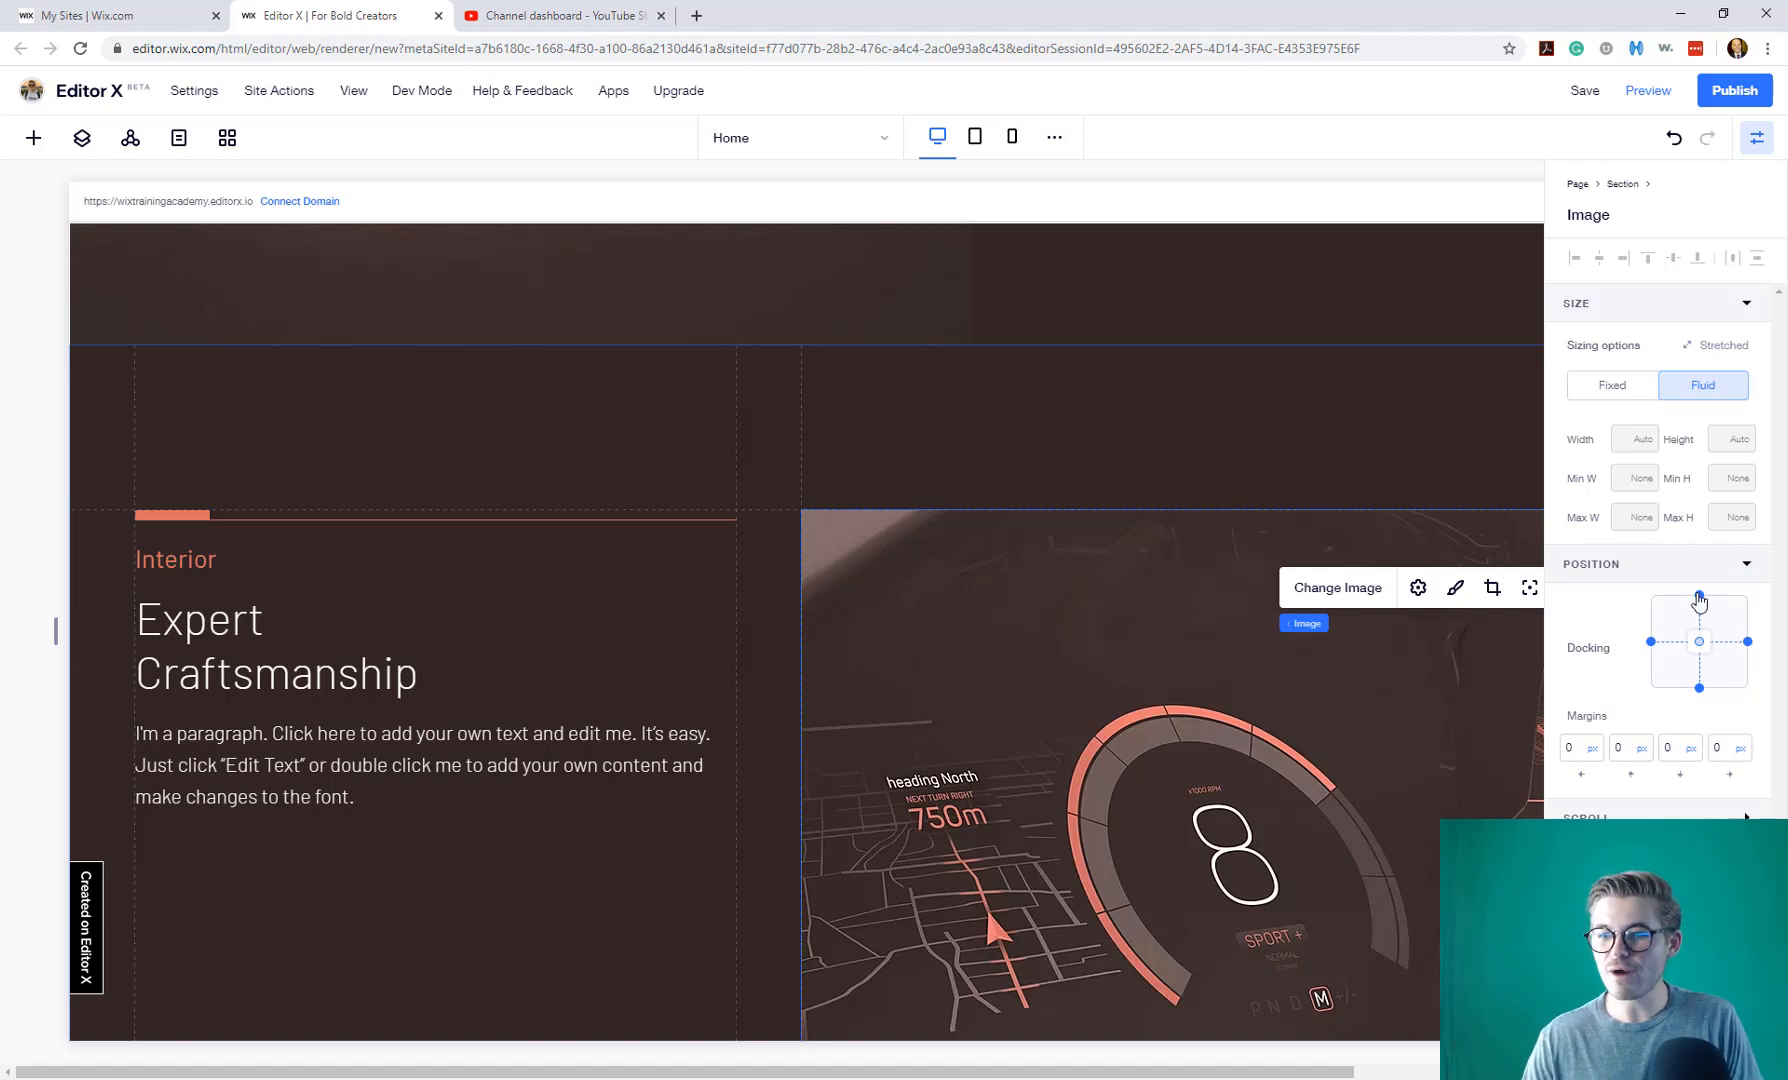
# - Toggle the dashboard image's top docking off and on, and move the image up level with the line above the Interior heading
pyautogui.click(1699, 598)
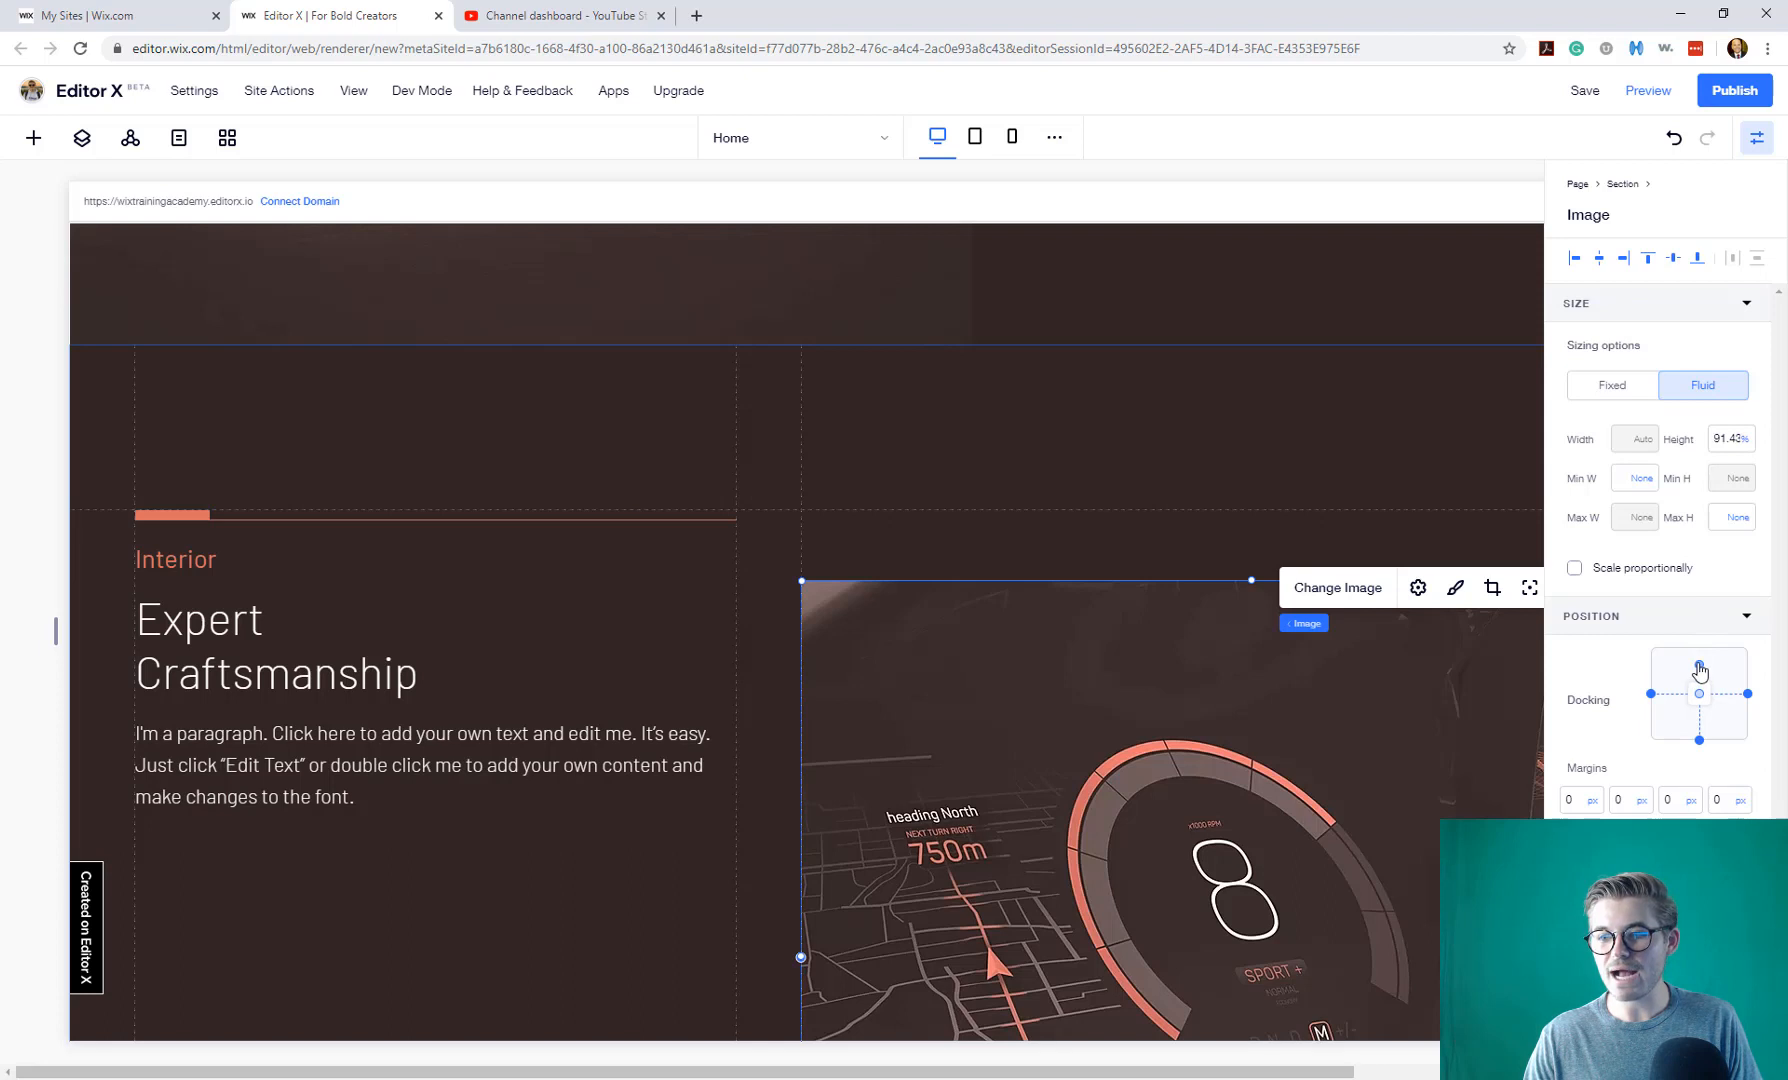
pyautogui.click(1698, 662)
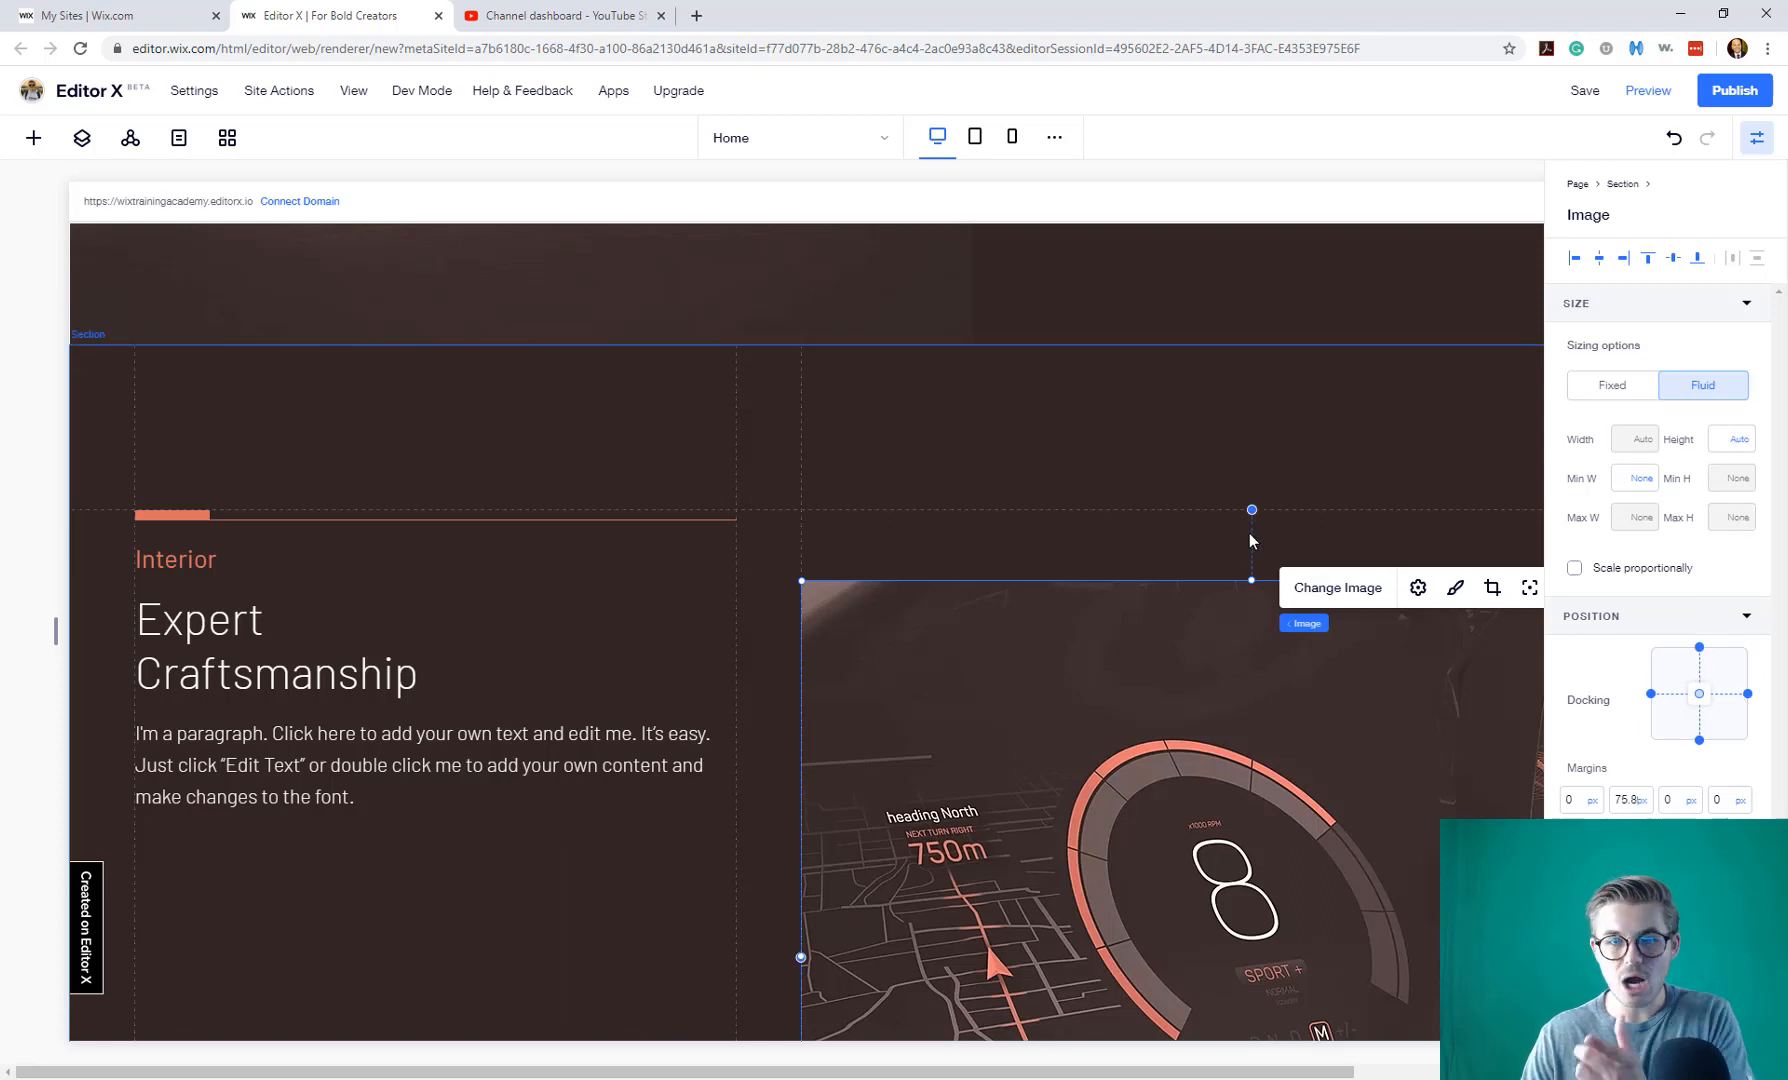
pyautogui.moveTo(1247, 641); pyautogui.dragTo(1247, 590)
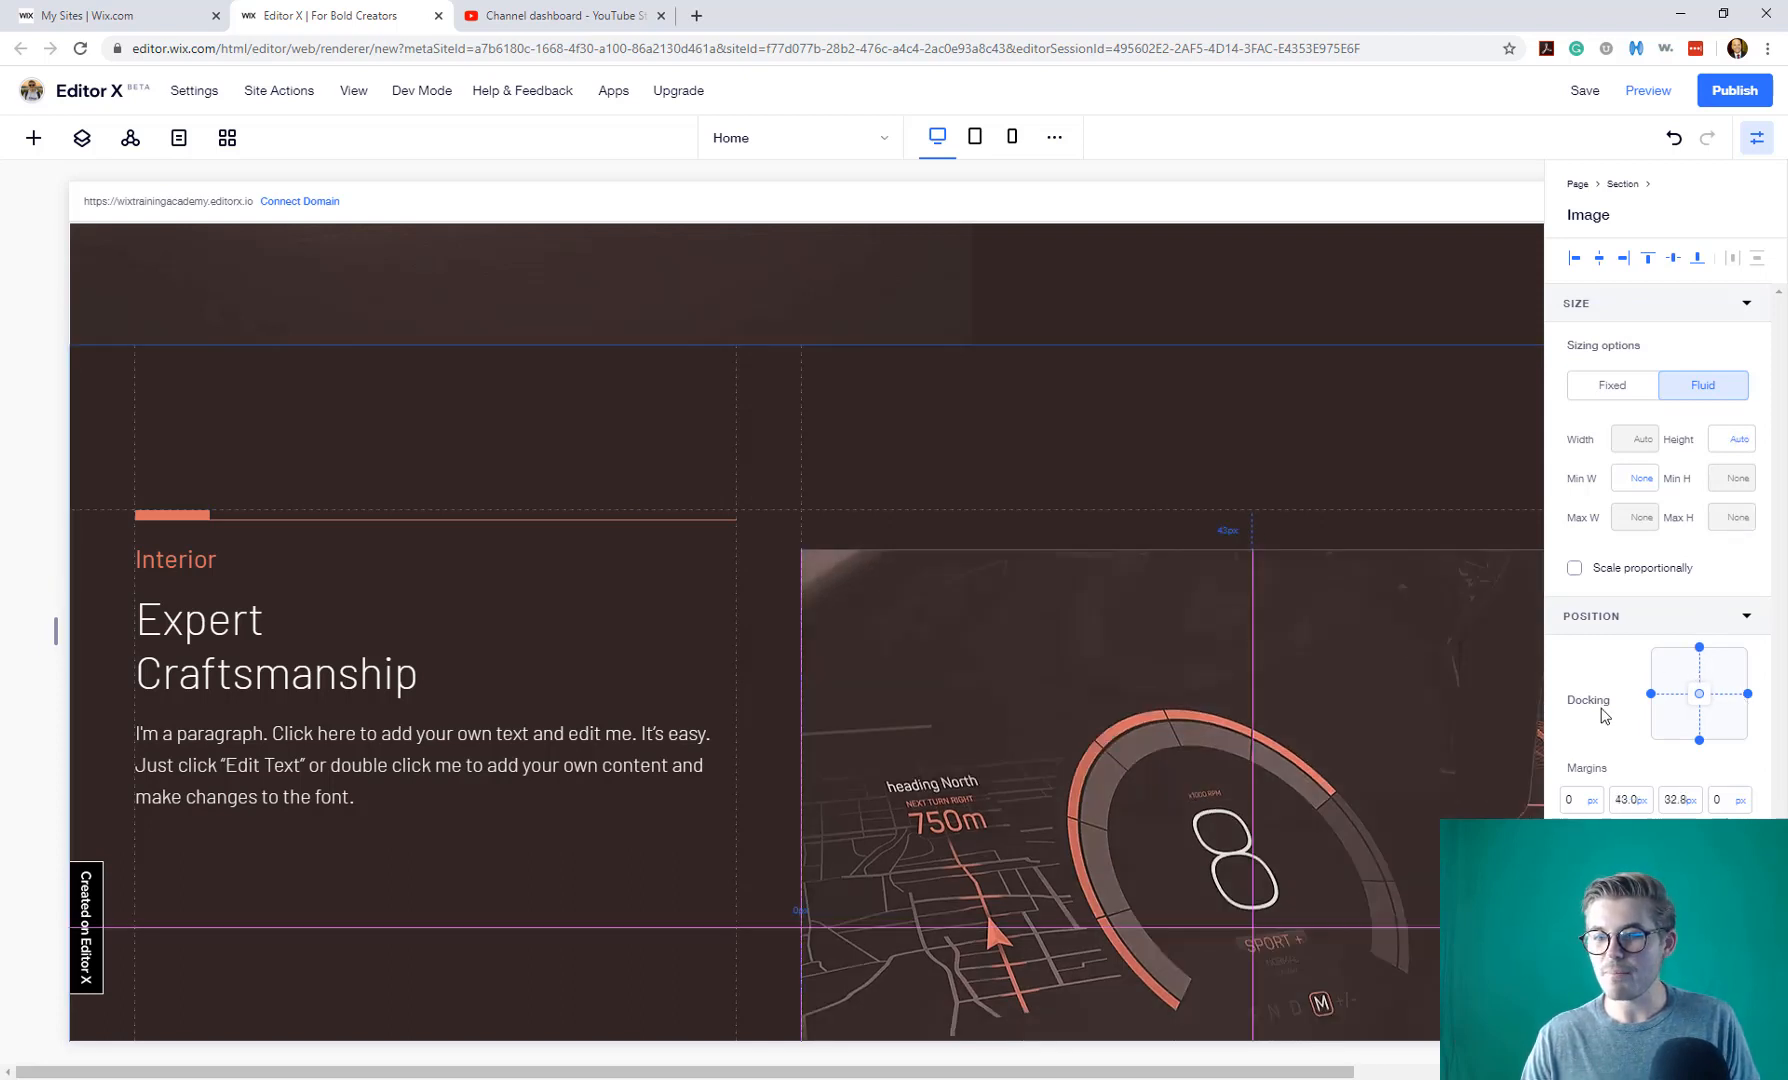
pyautogui.moveTo(1090, 643); pyautogui.dragTo(1097, 620)
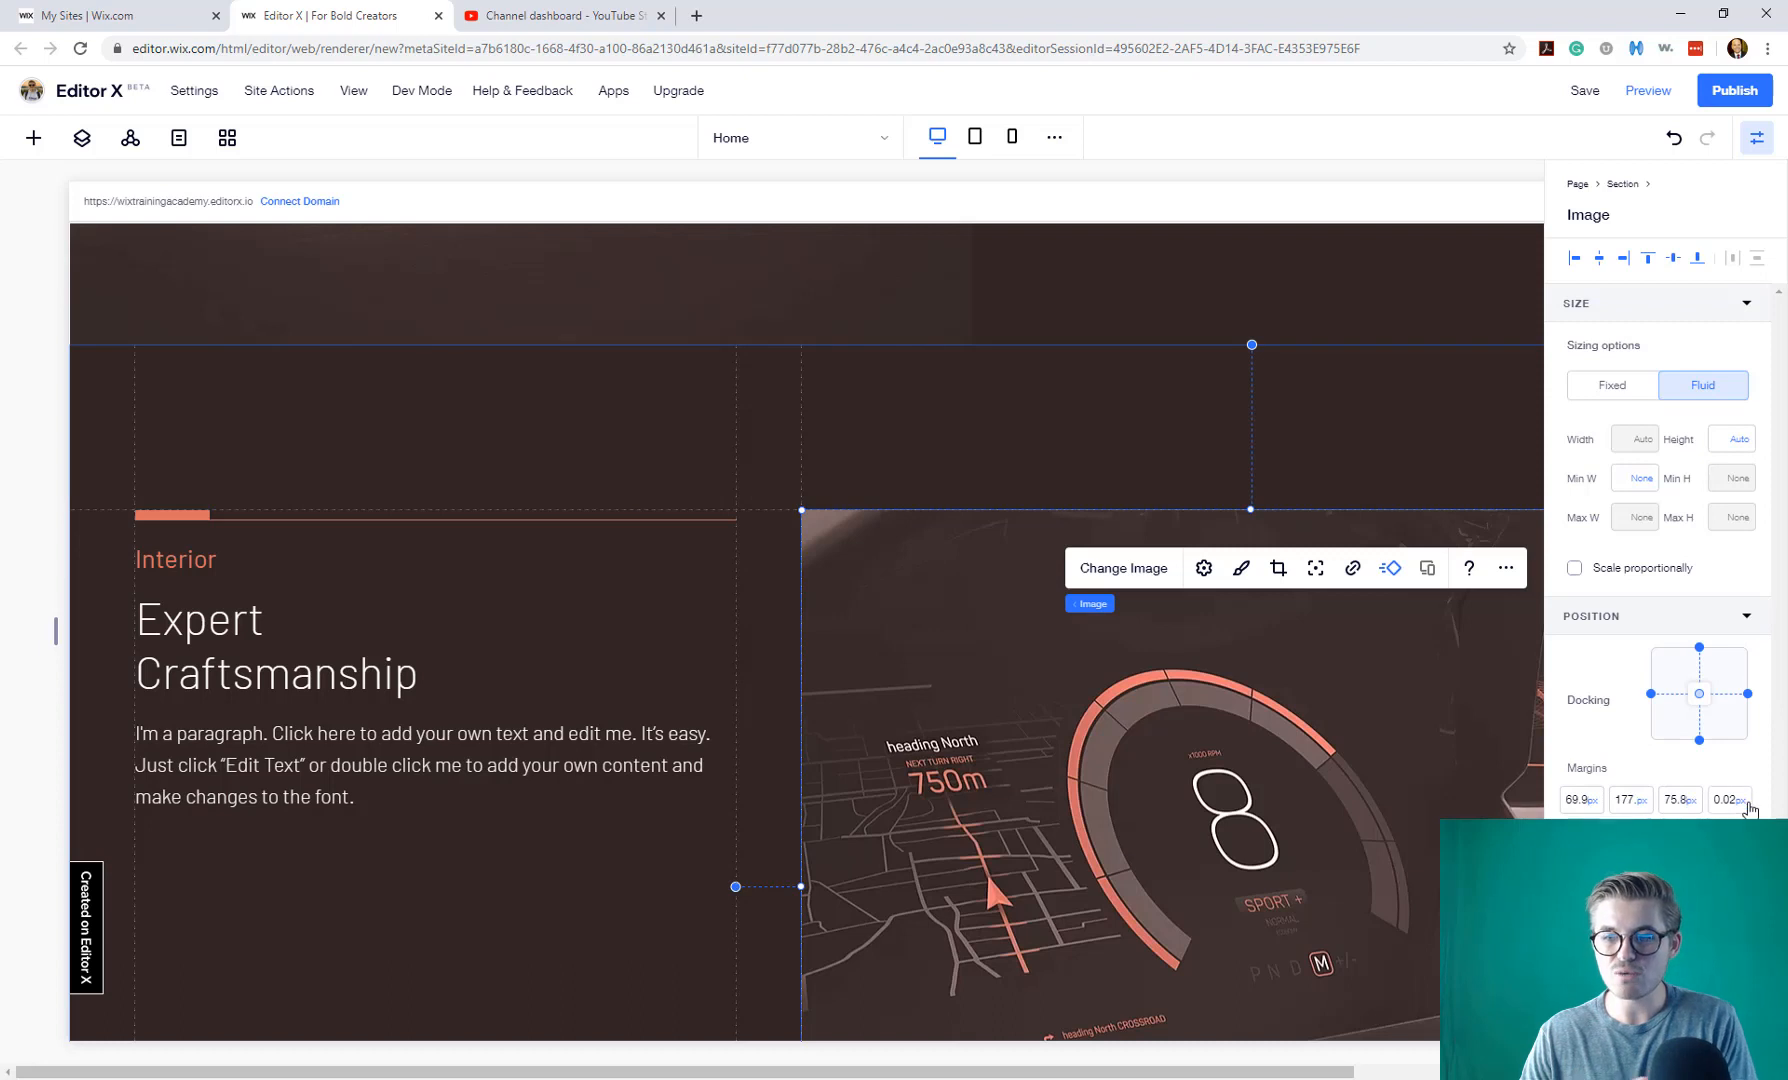
# - Review the scroll effect options available for the dashboard image, leaving the effect at None
pyautogui.click(1747, 617)
pyautogui.click(1747, 304)
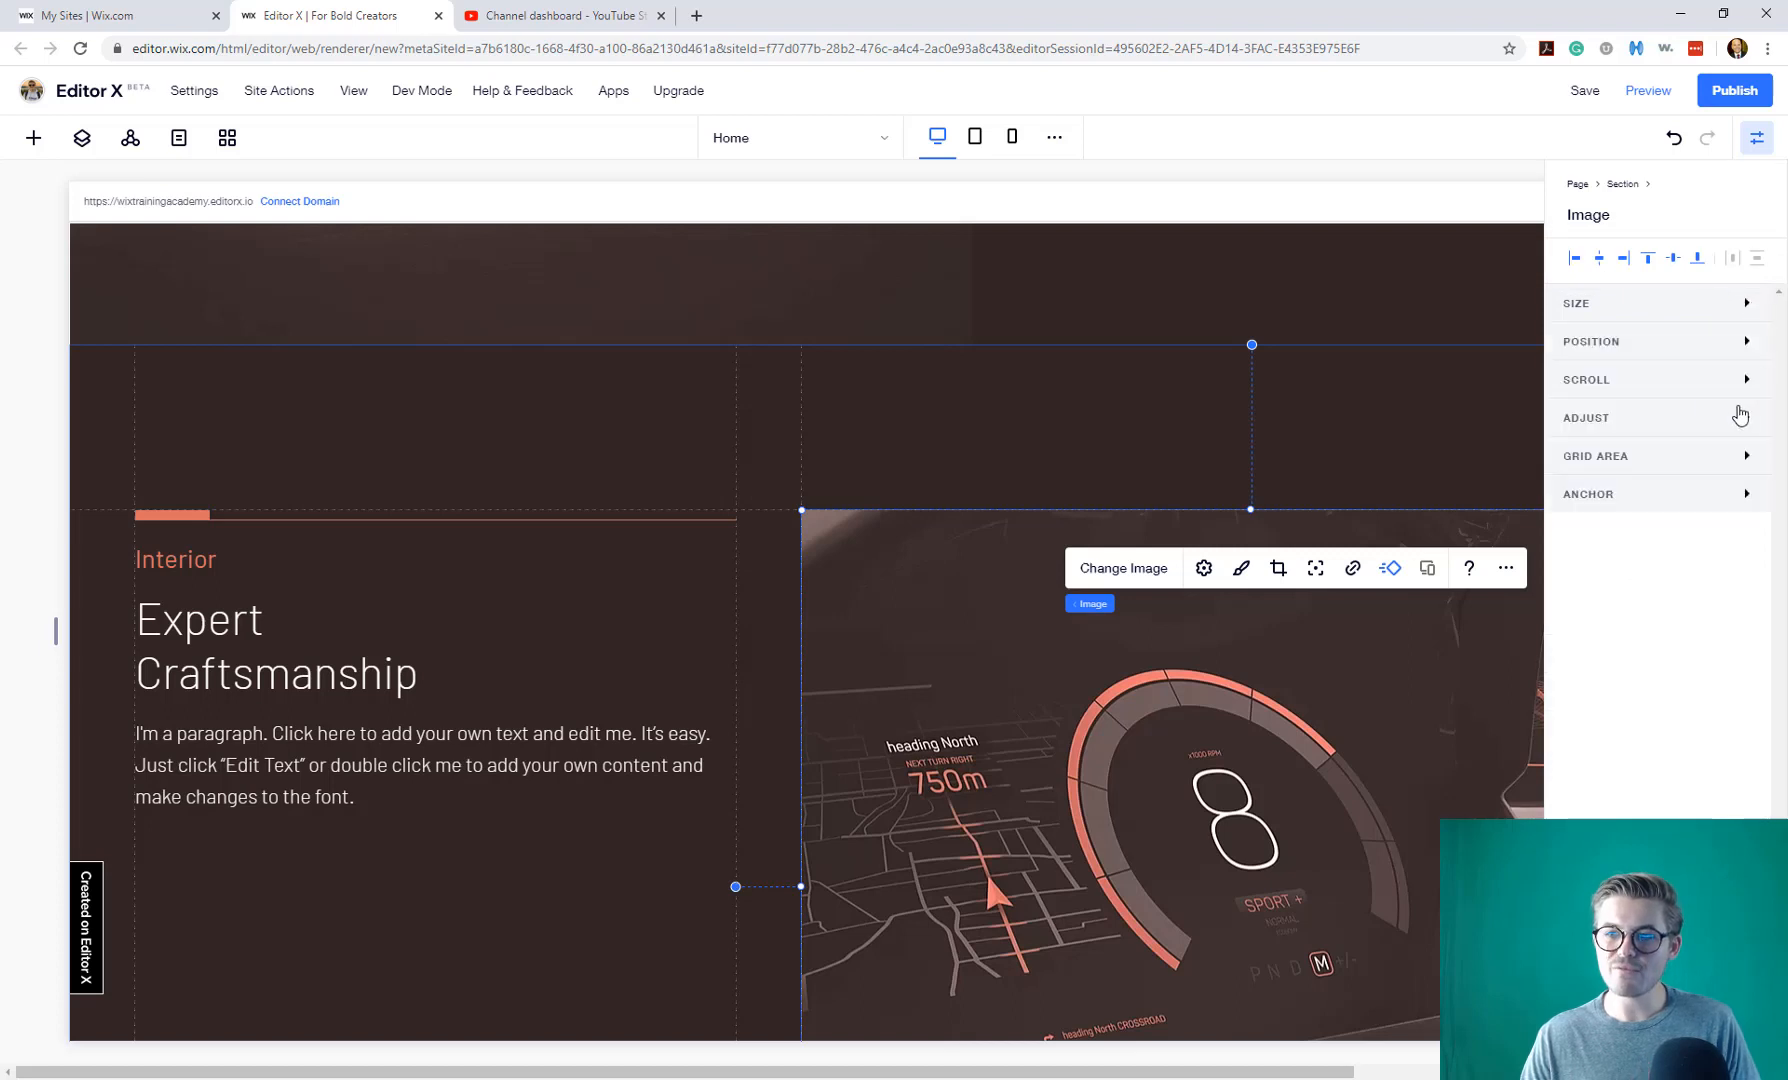
pyautogui.click(1747, 381)
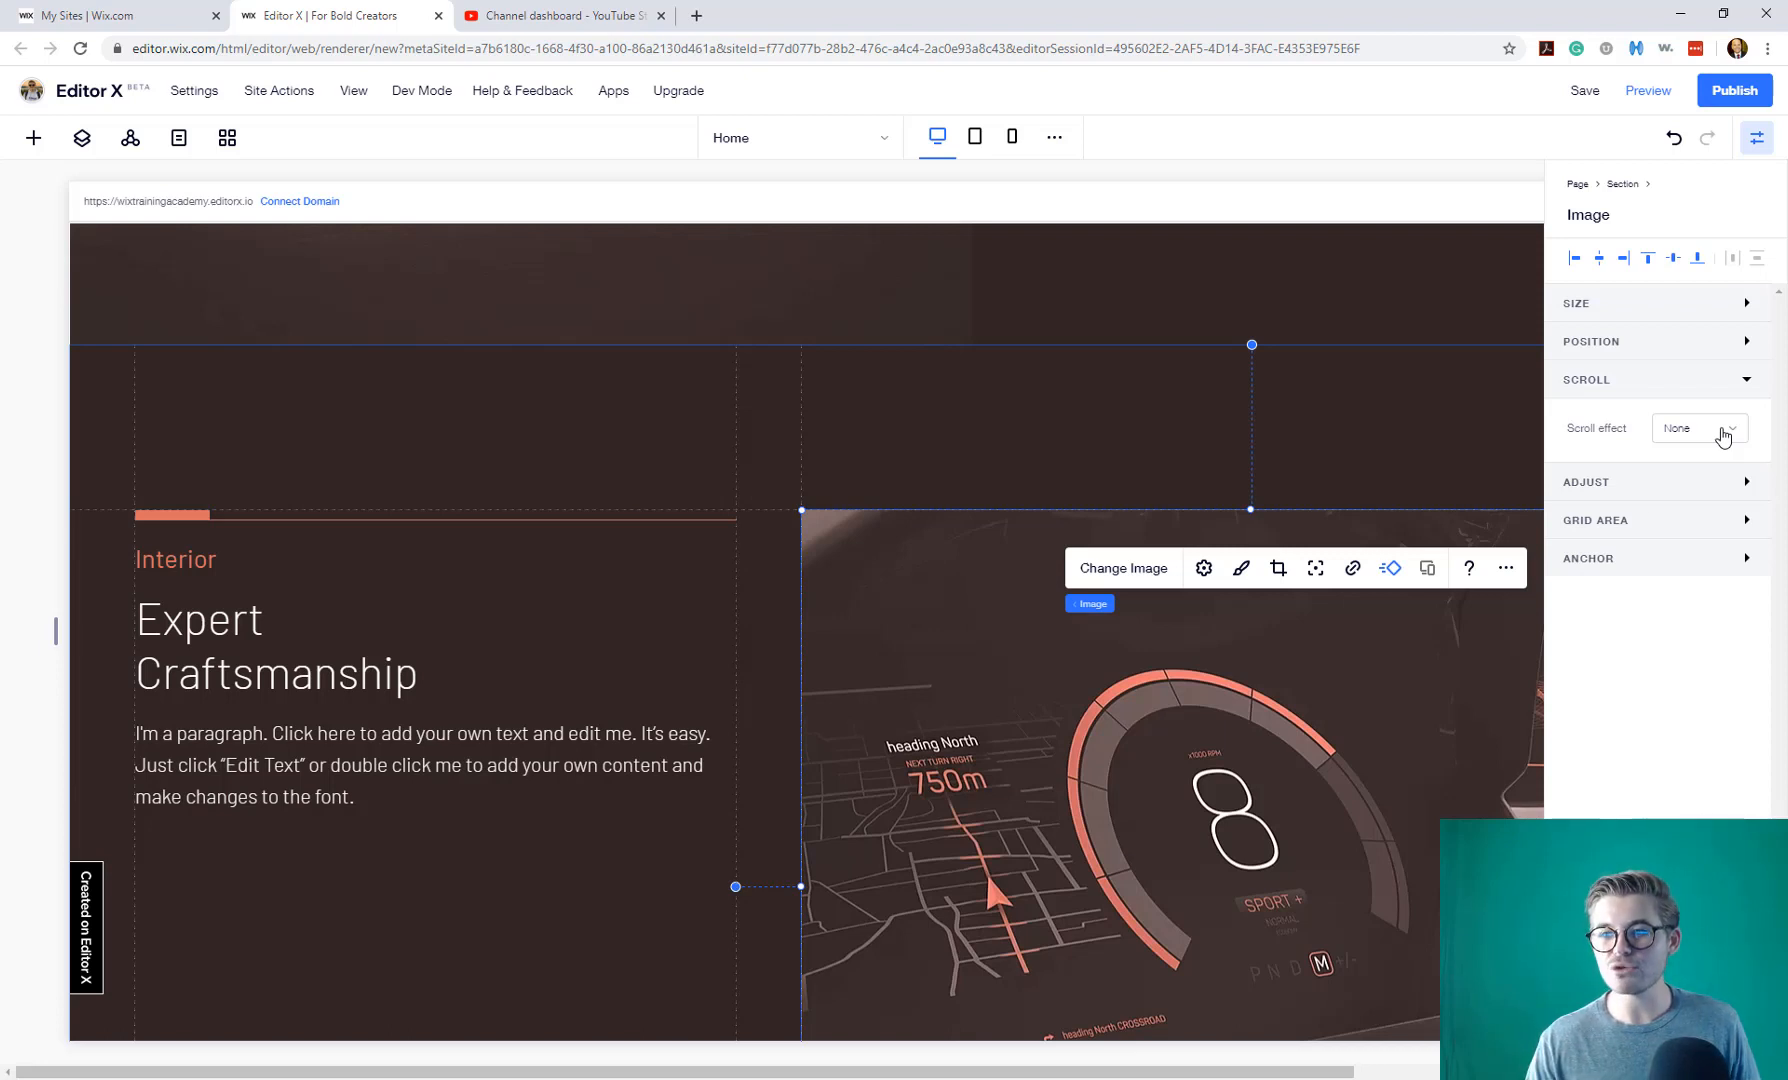
pyautogui.click(1722, 437)
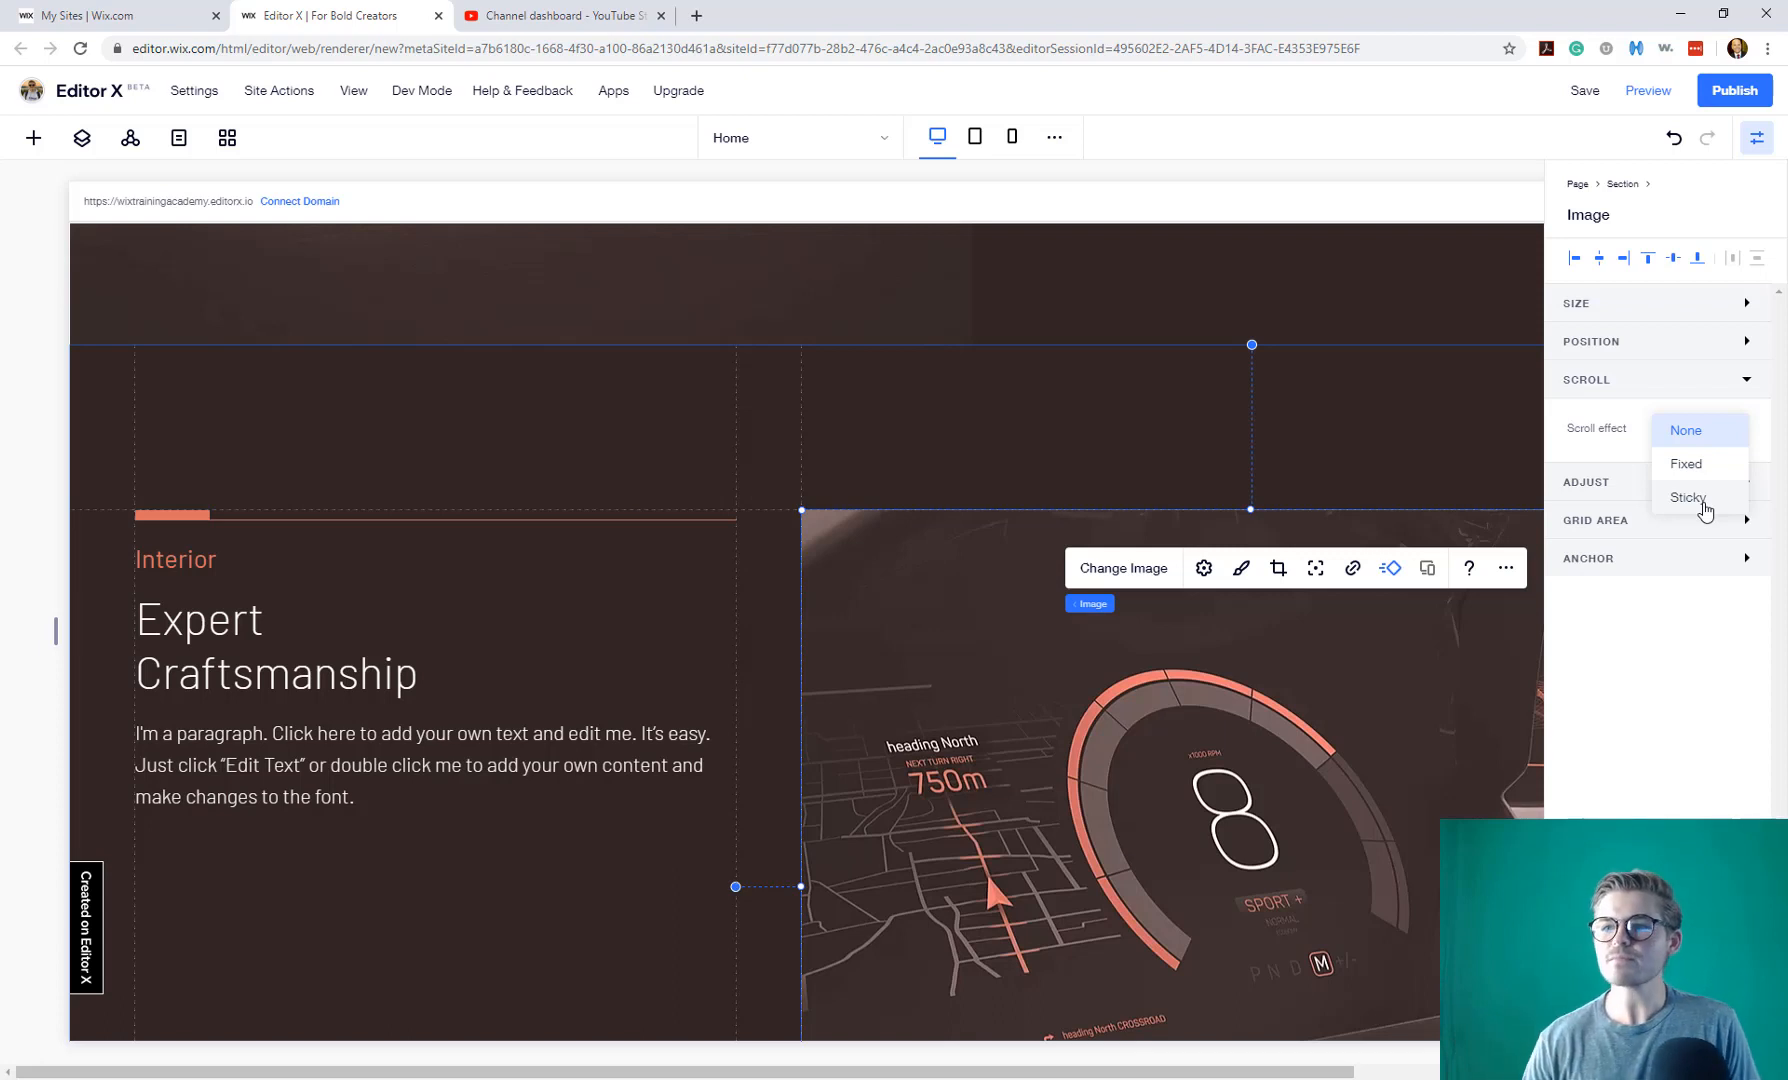
pyautogui.click(1744, 385)
pyautogui.click(1744, 383)
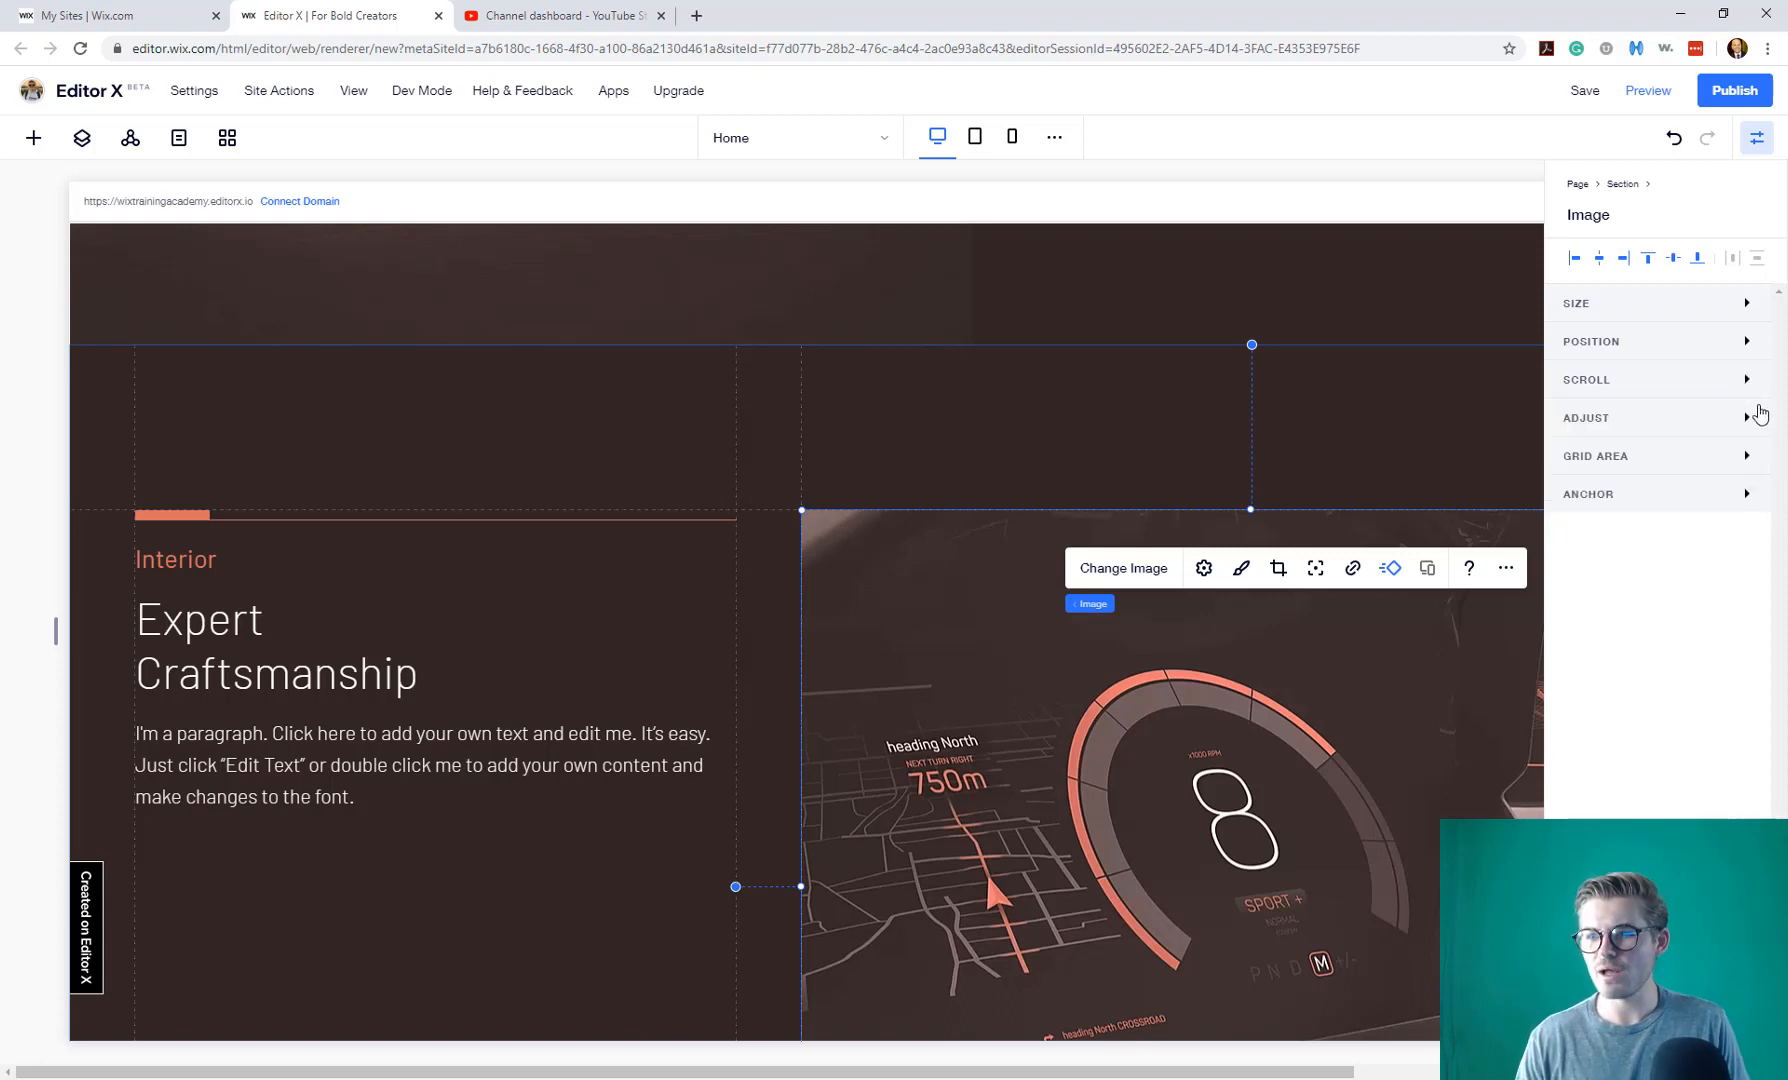
# - Rotate the dashboard image by 180 degrees
pyautogui.click(1748, 418)
pyautogui.click(1731, 461)
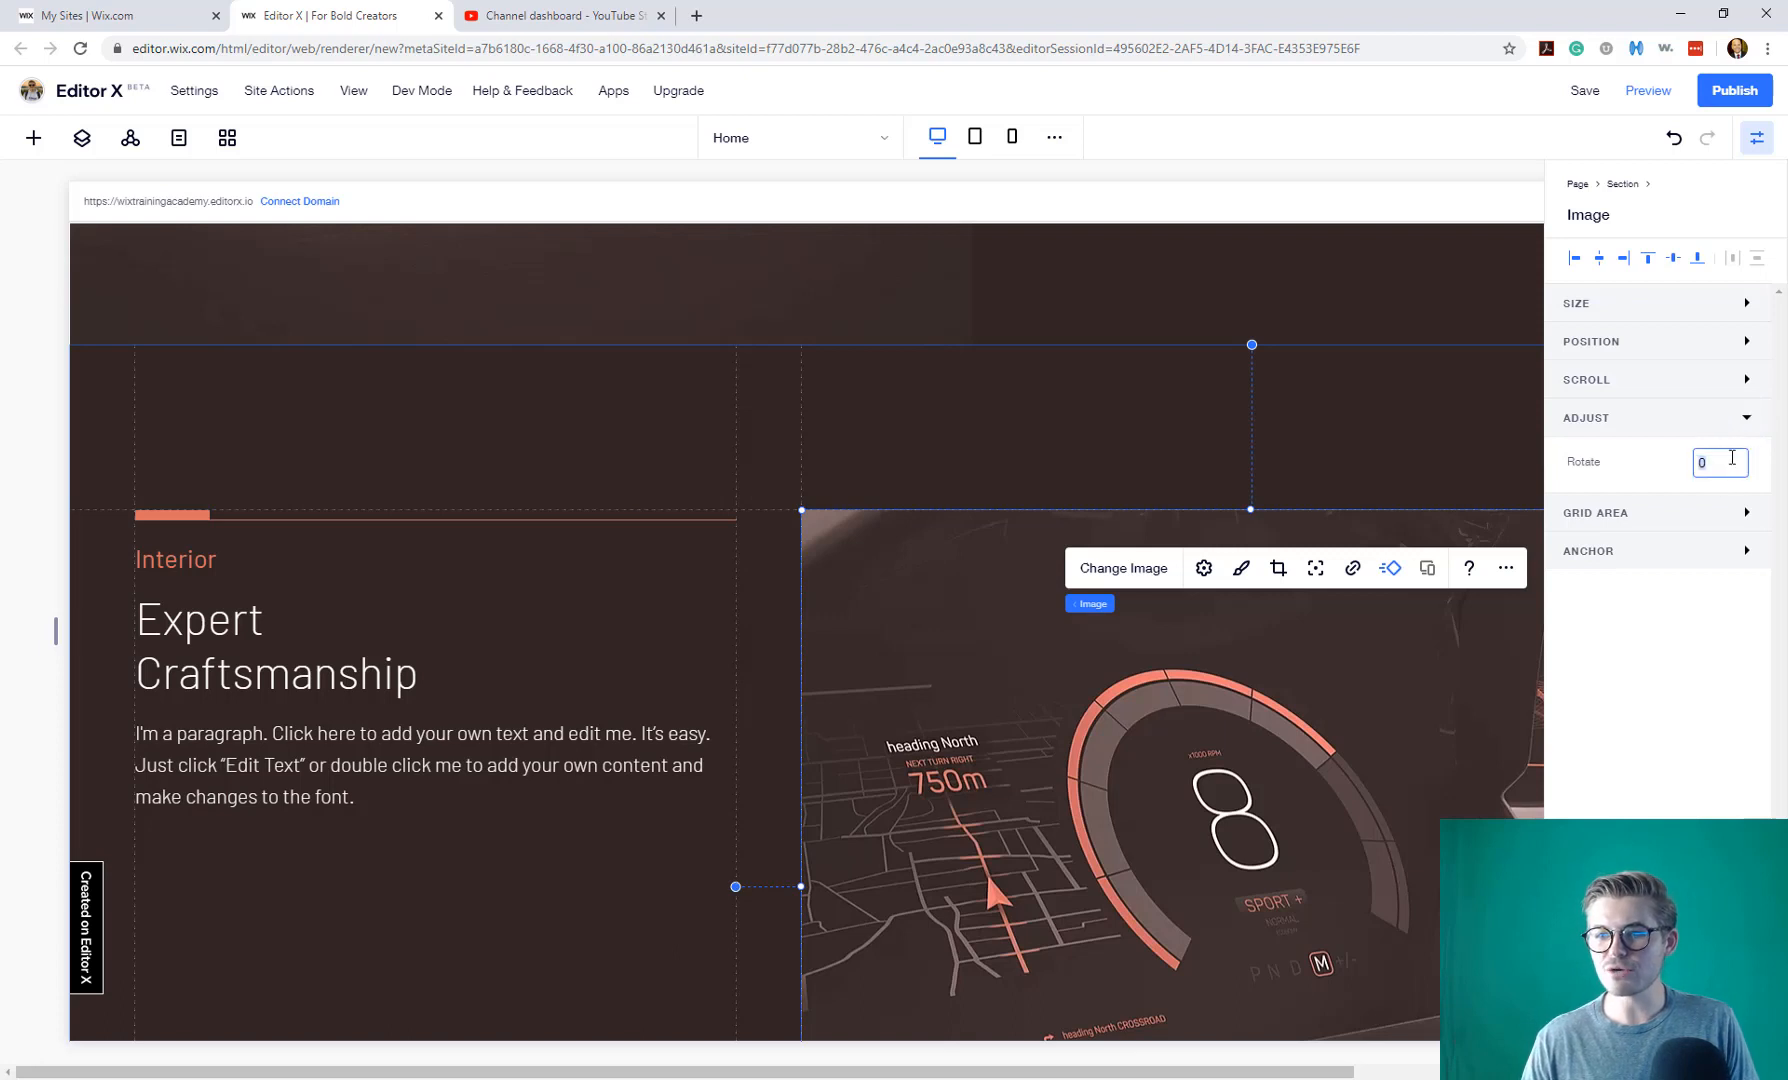
pyautogui.write('180')
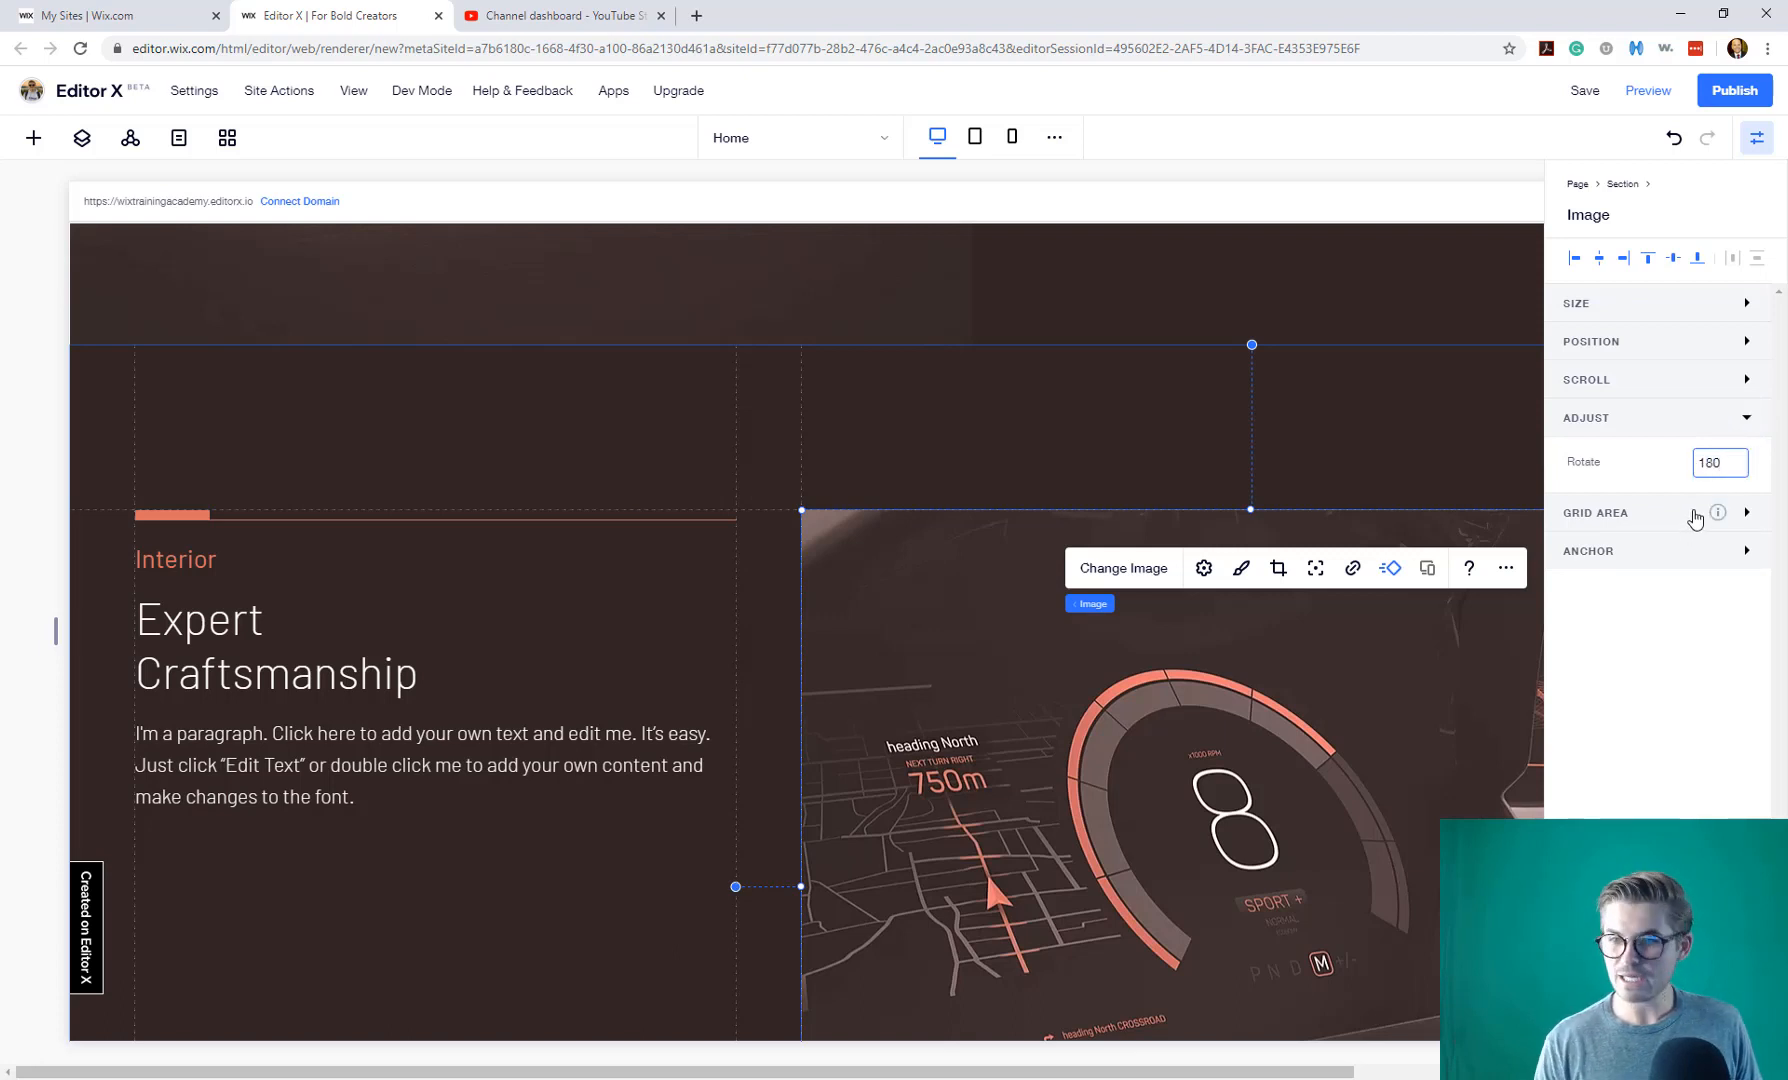
pyautogui.press('Return')
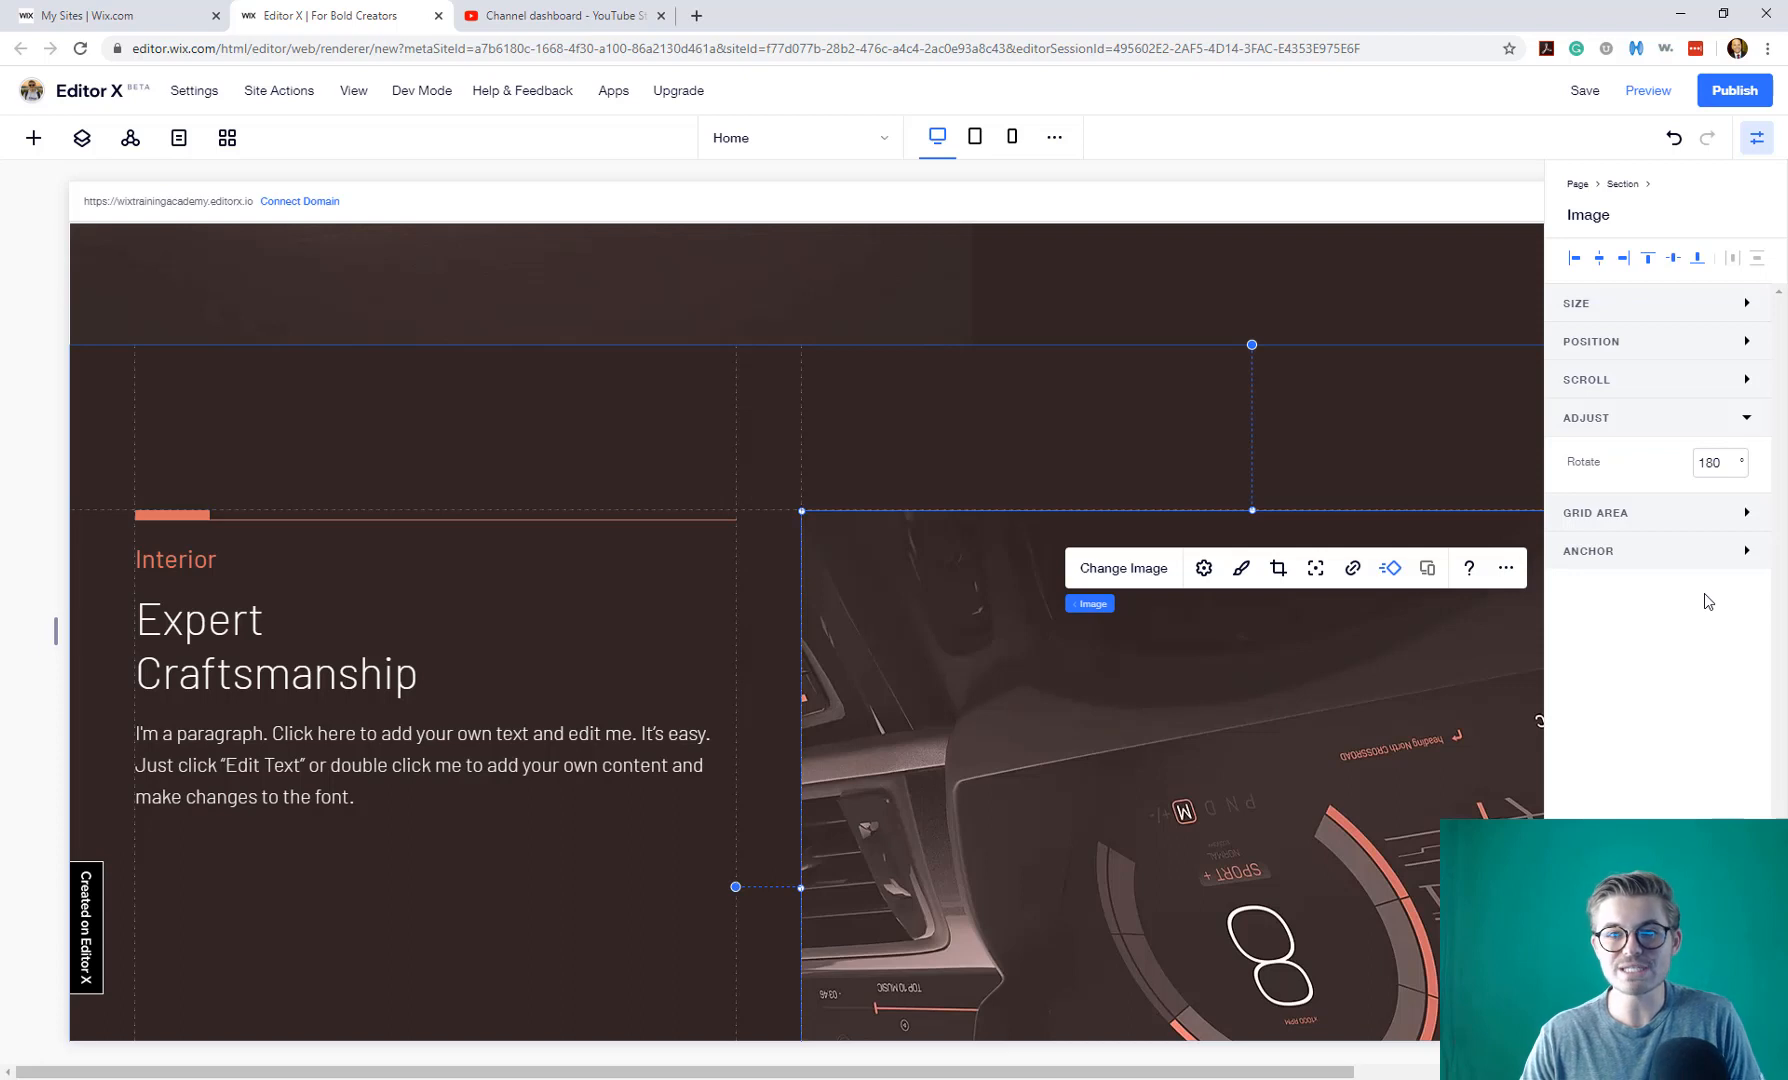
# - Set the dashboard image's rotation to 0 degrees
pyautogui.doubleClick(1712, 460)
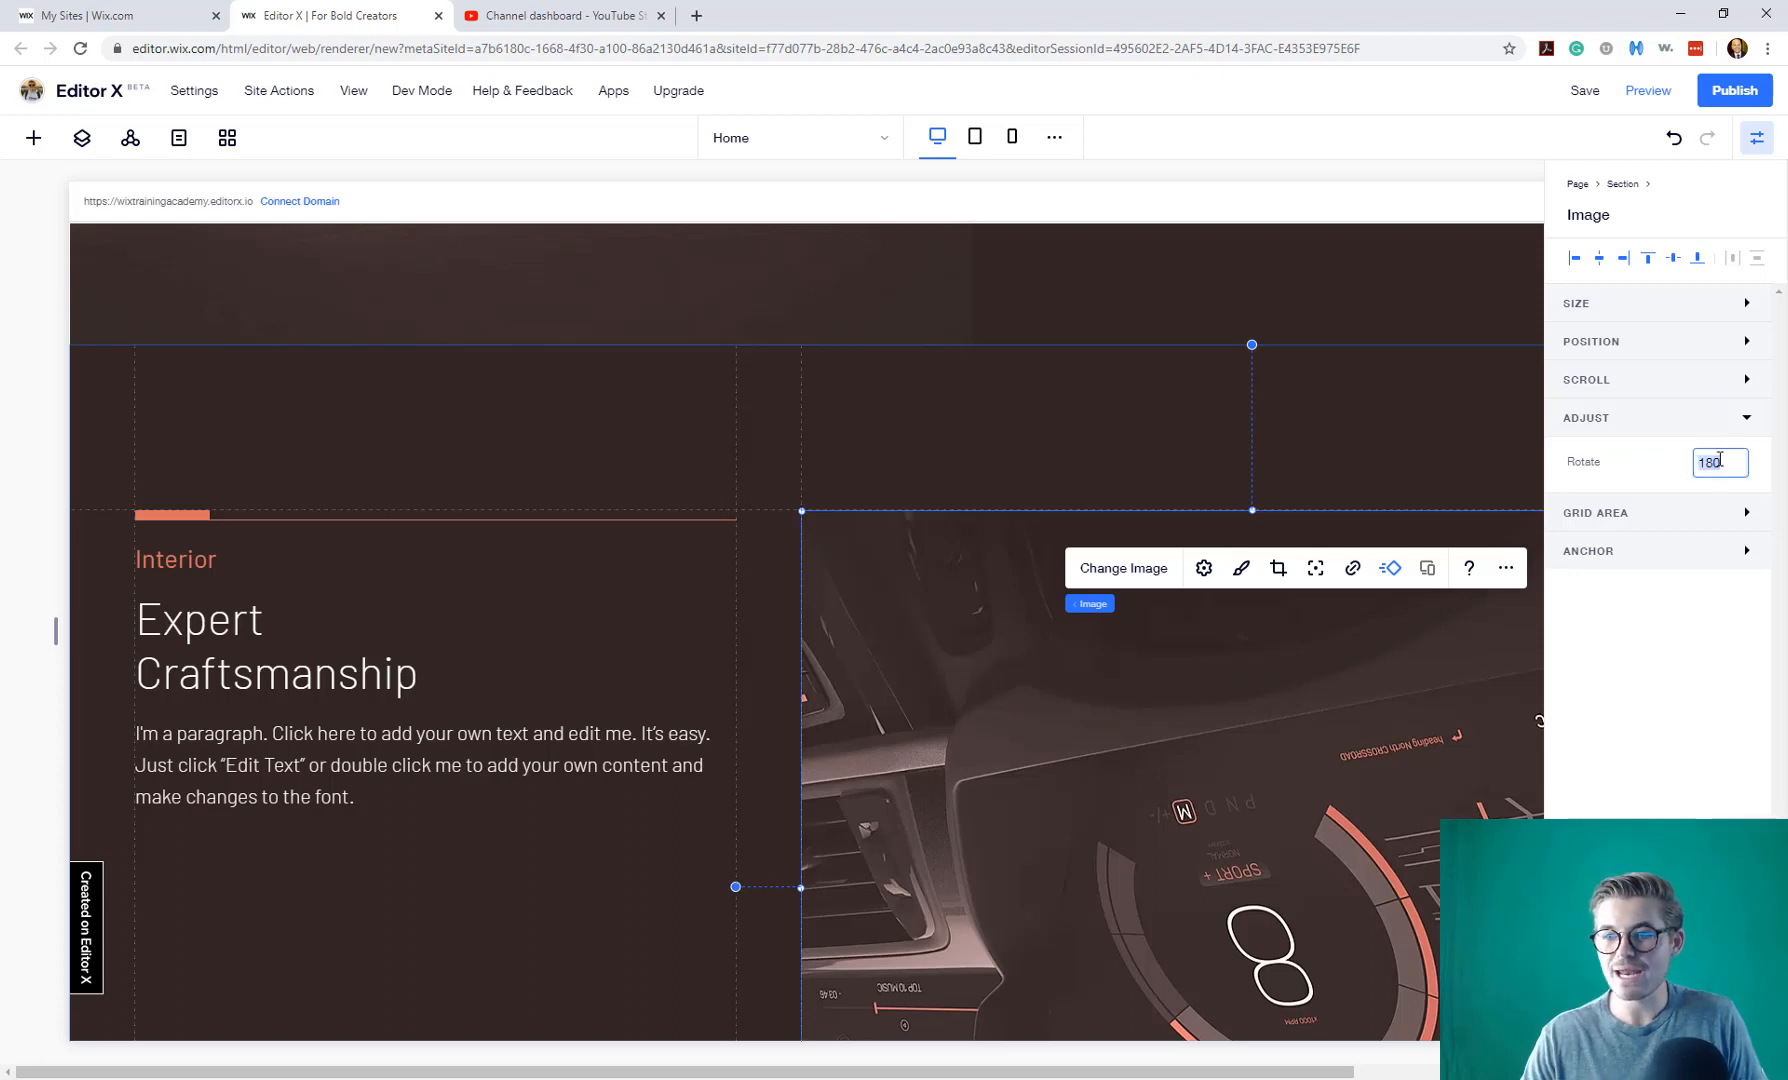
pyautogui.write('0')
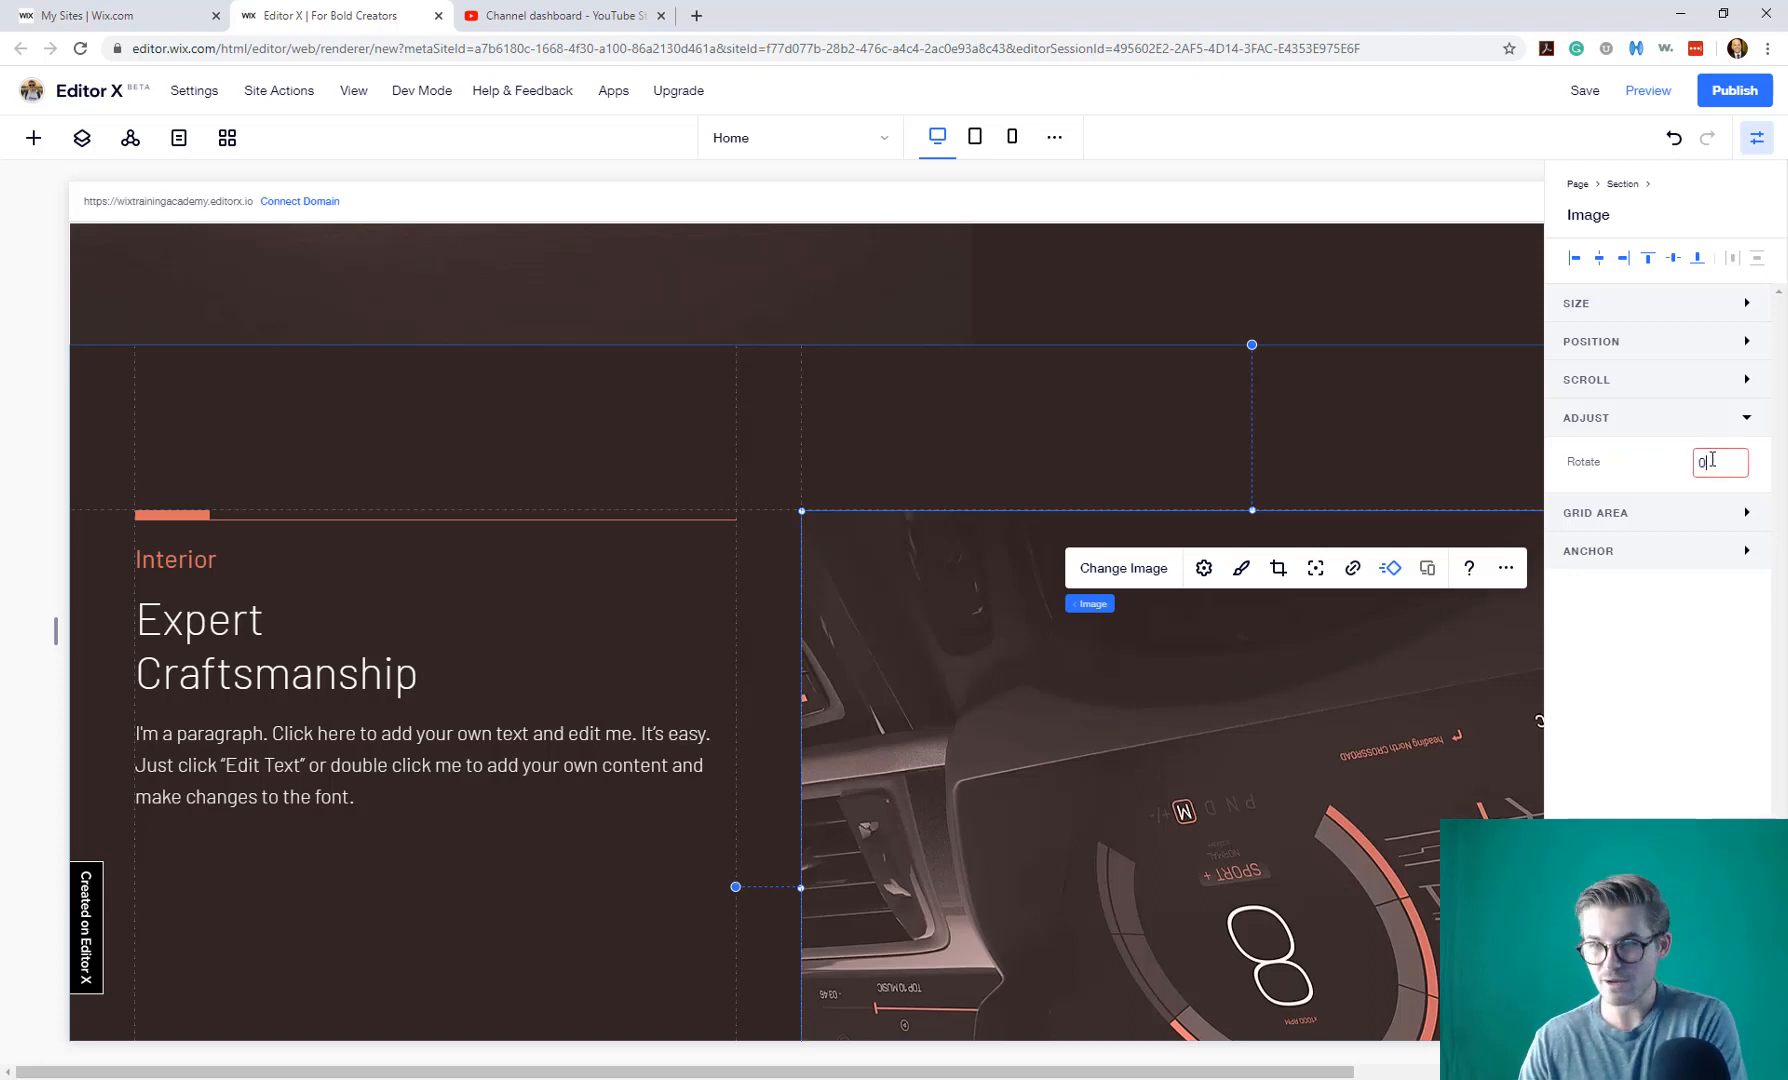
pyautogui.click(1576, 584)
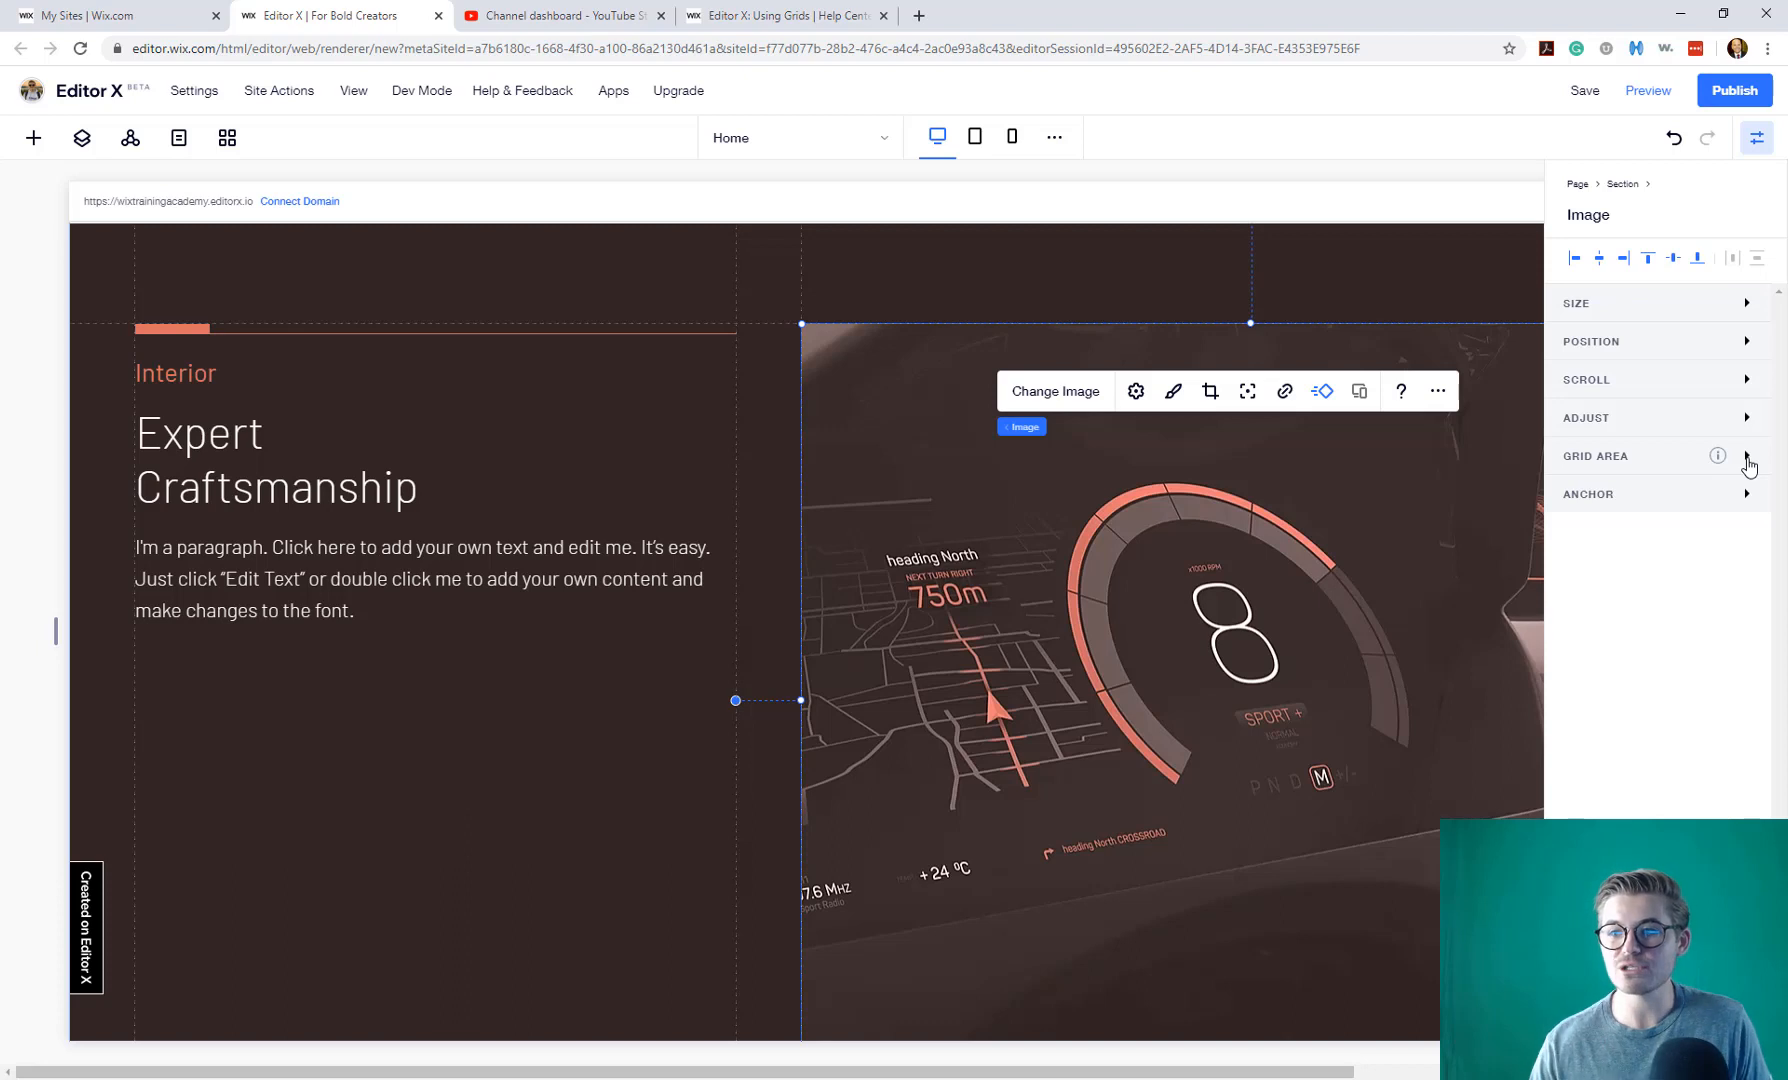
# - Set the dashboard image's grid area to start at column 4 and row 2
pyautogui.click(1747, 461)
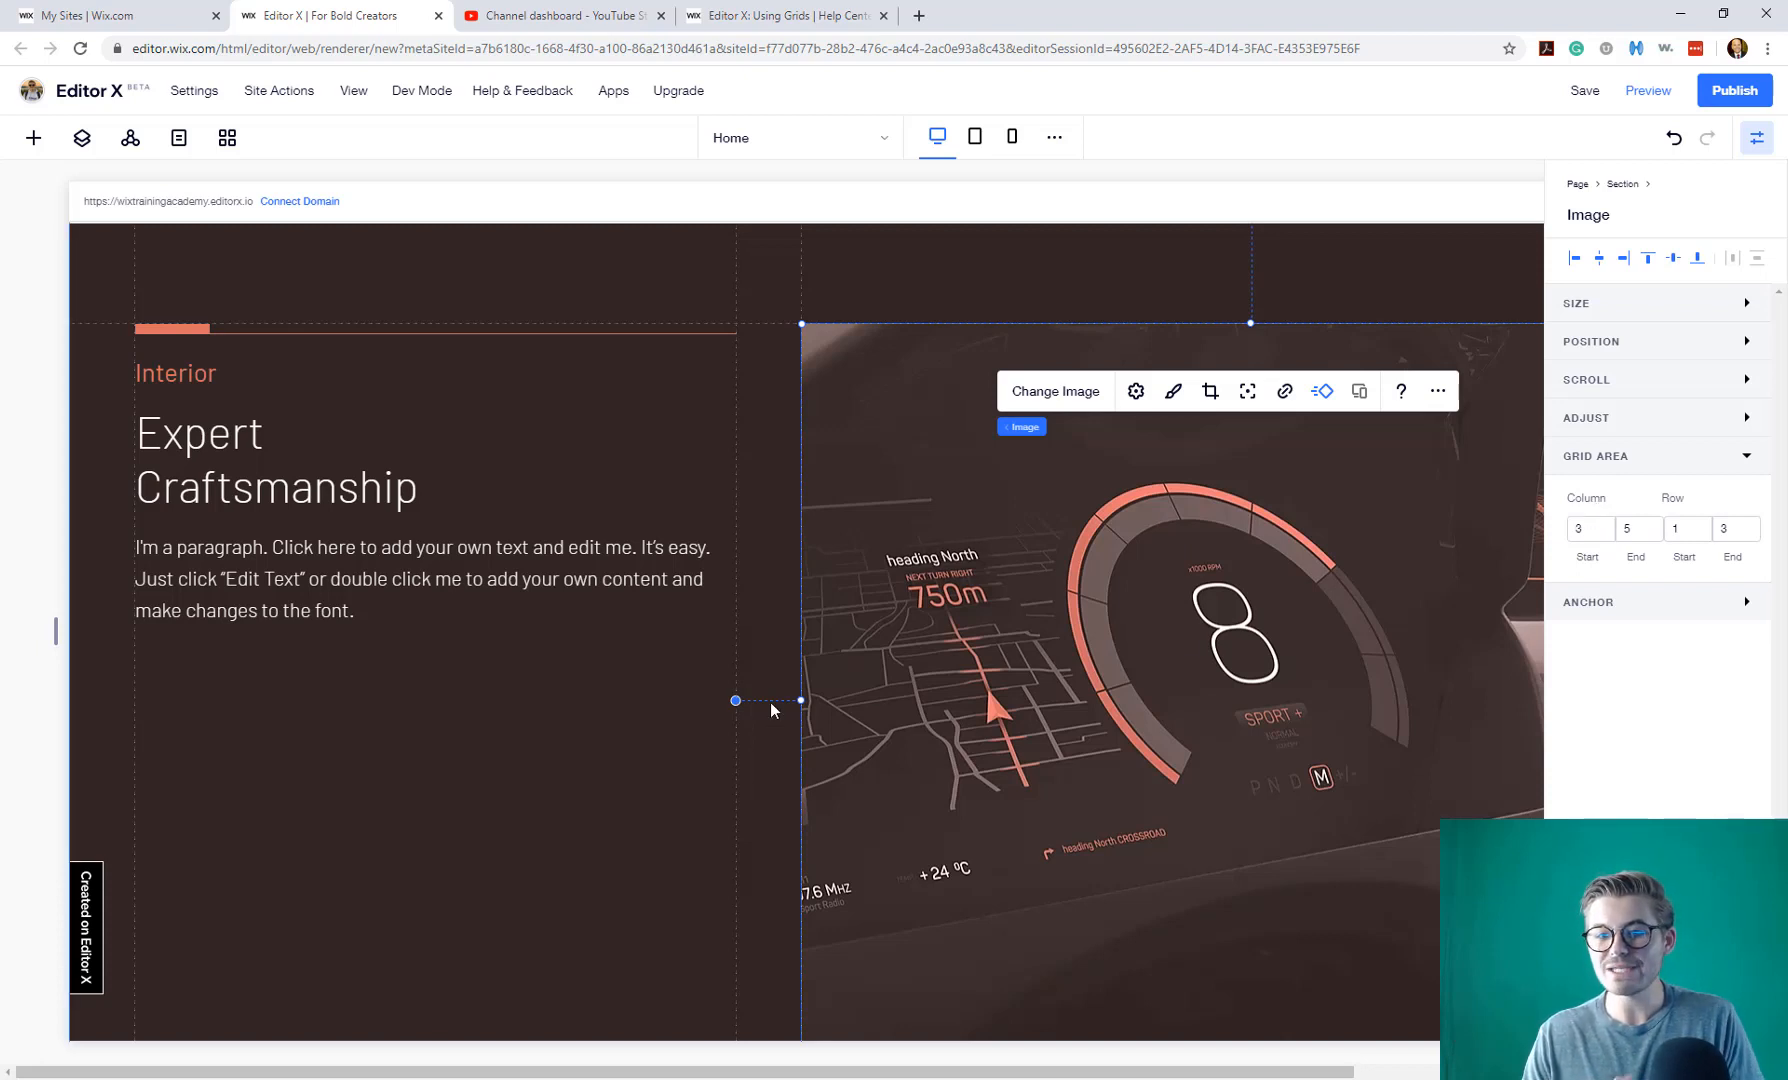
pyautogui.scroll(-4, 1104, 666)
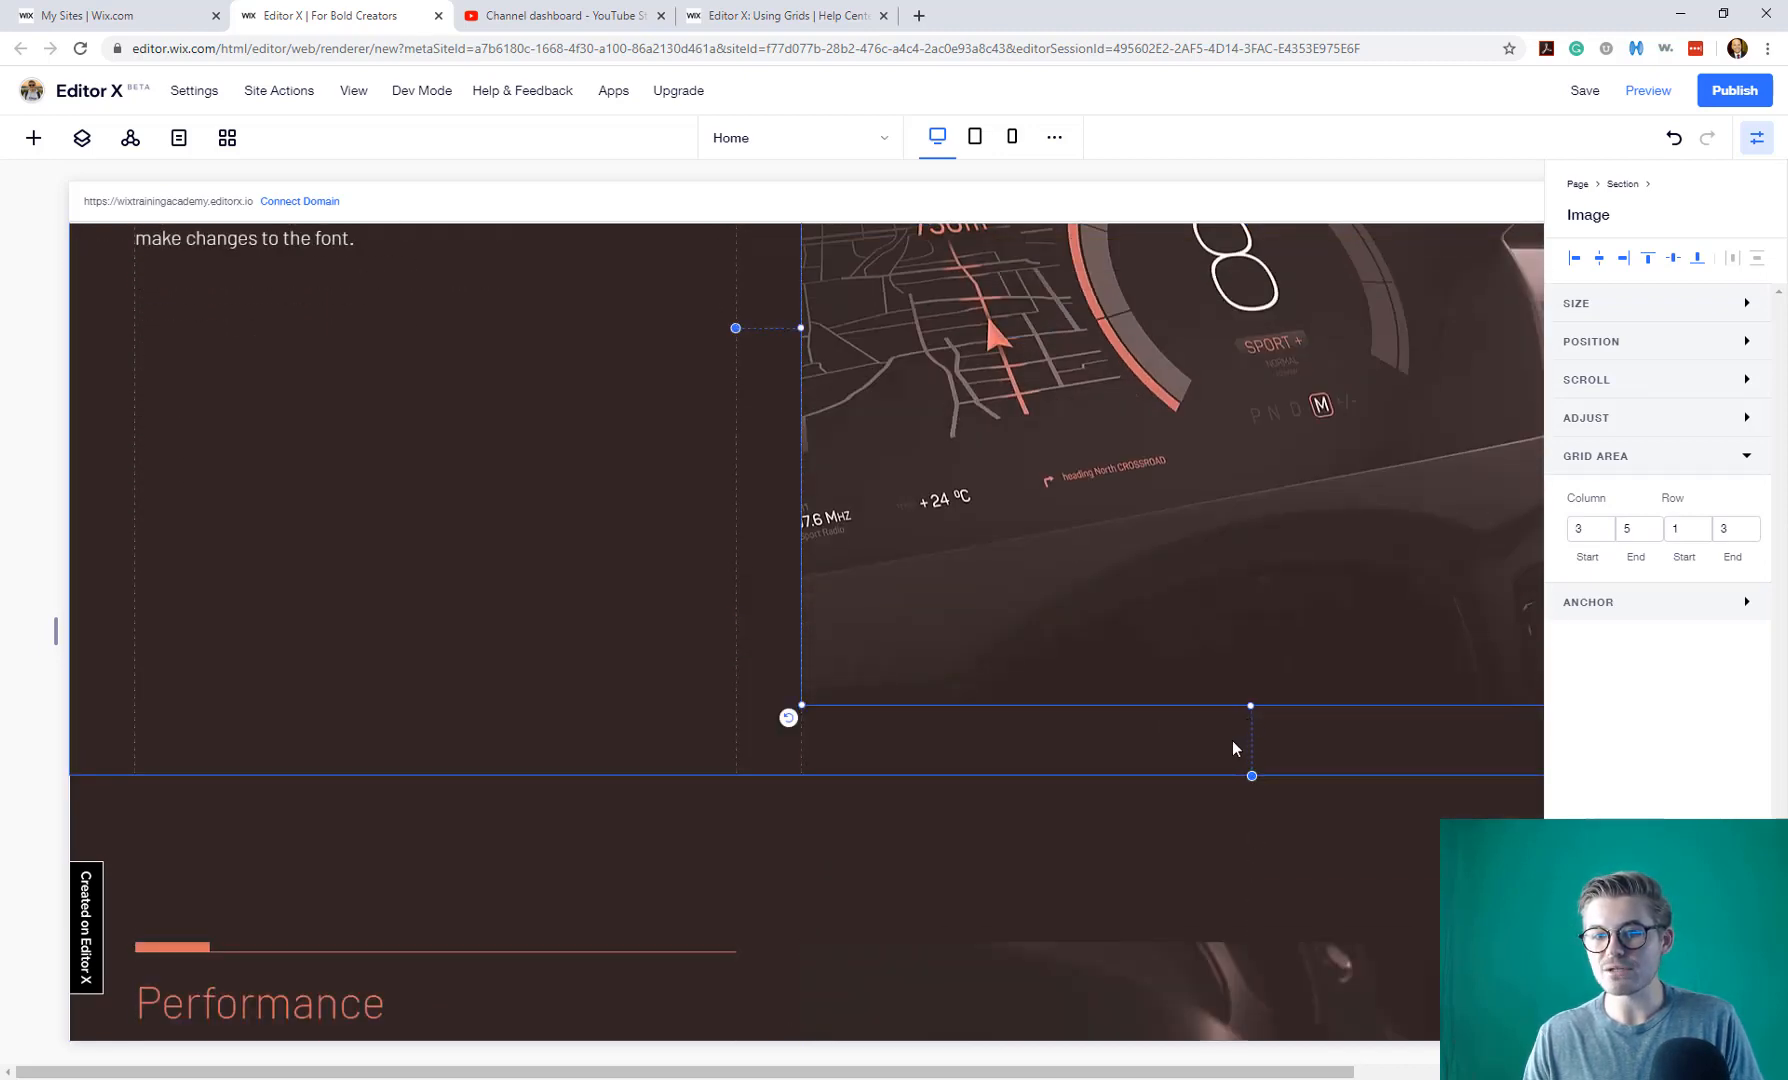
pyautogui.scroll(1, 1233, 750)
pyautogui.scroll(3, 1233, 750)
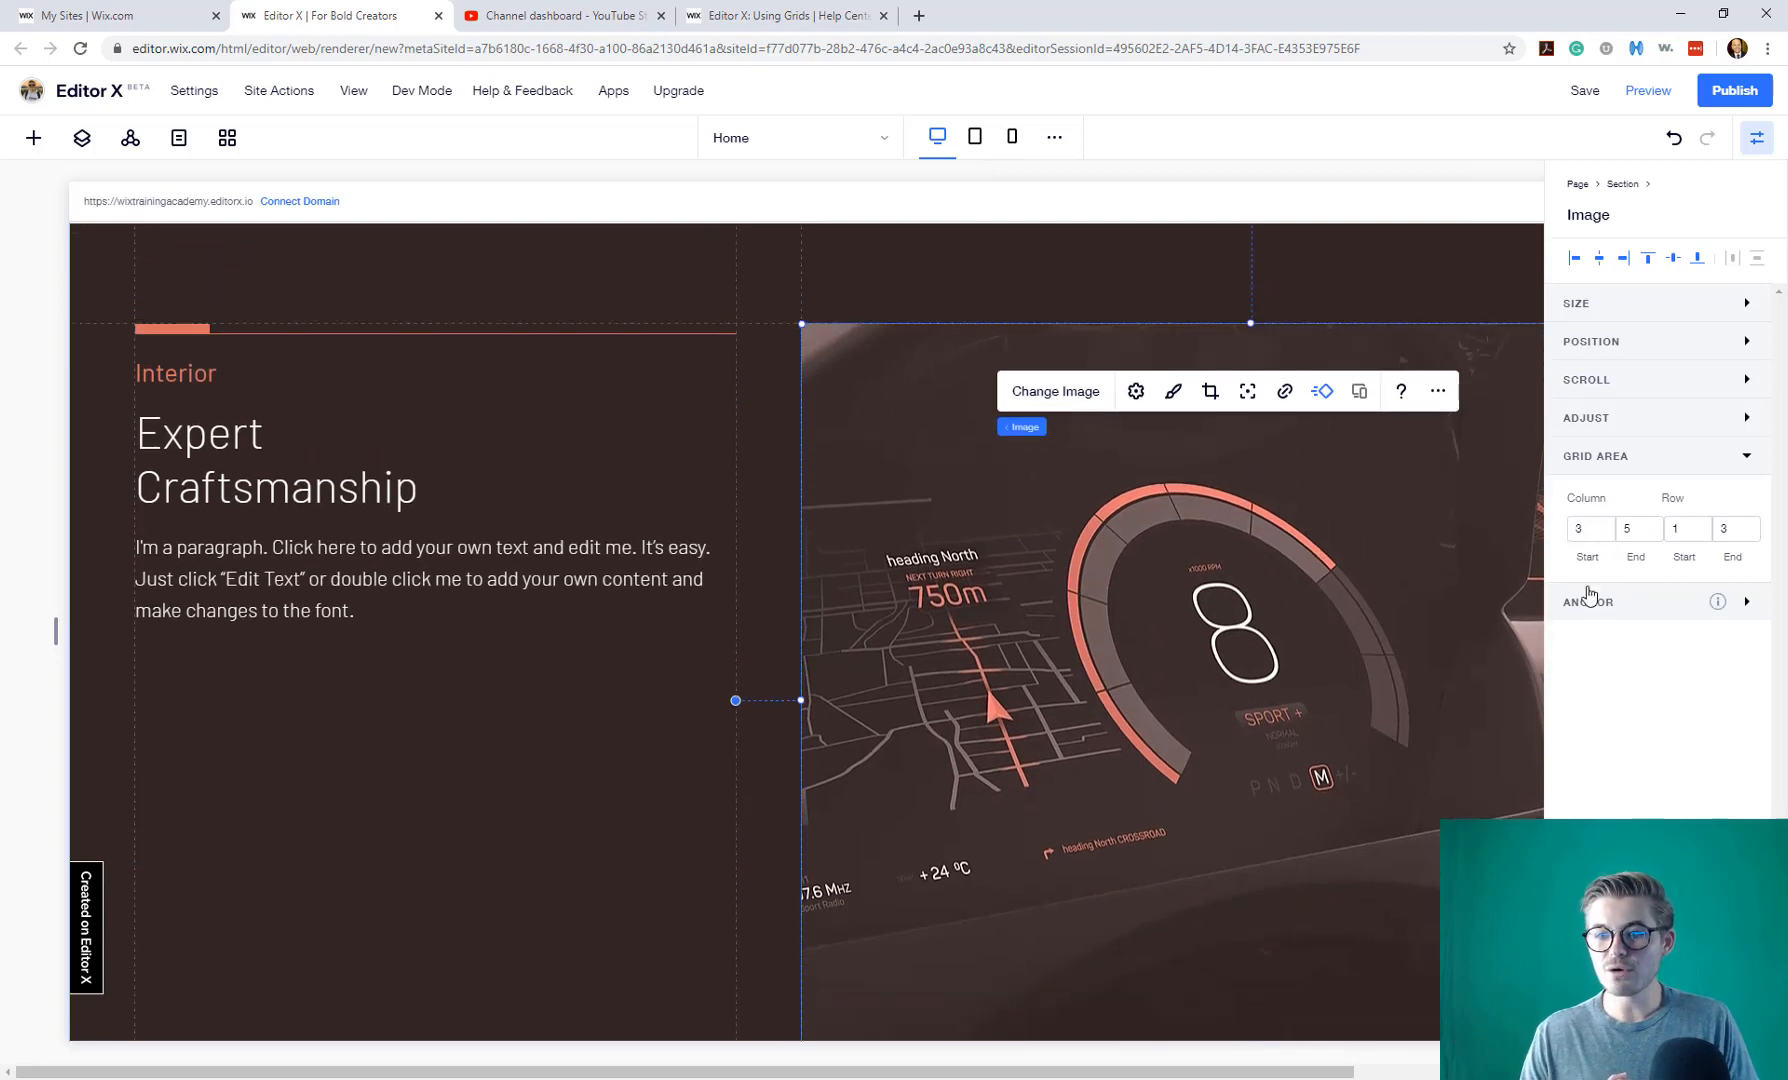
pyautogui.click(1590, 531)
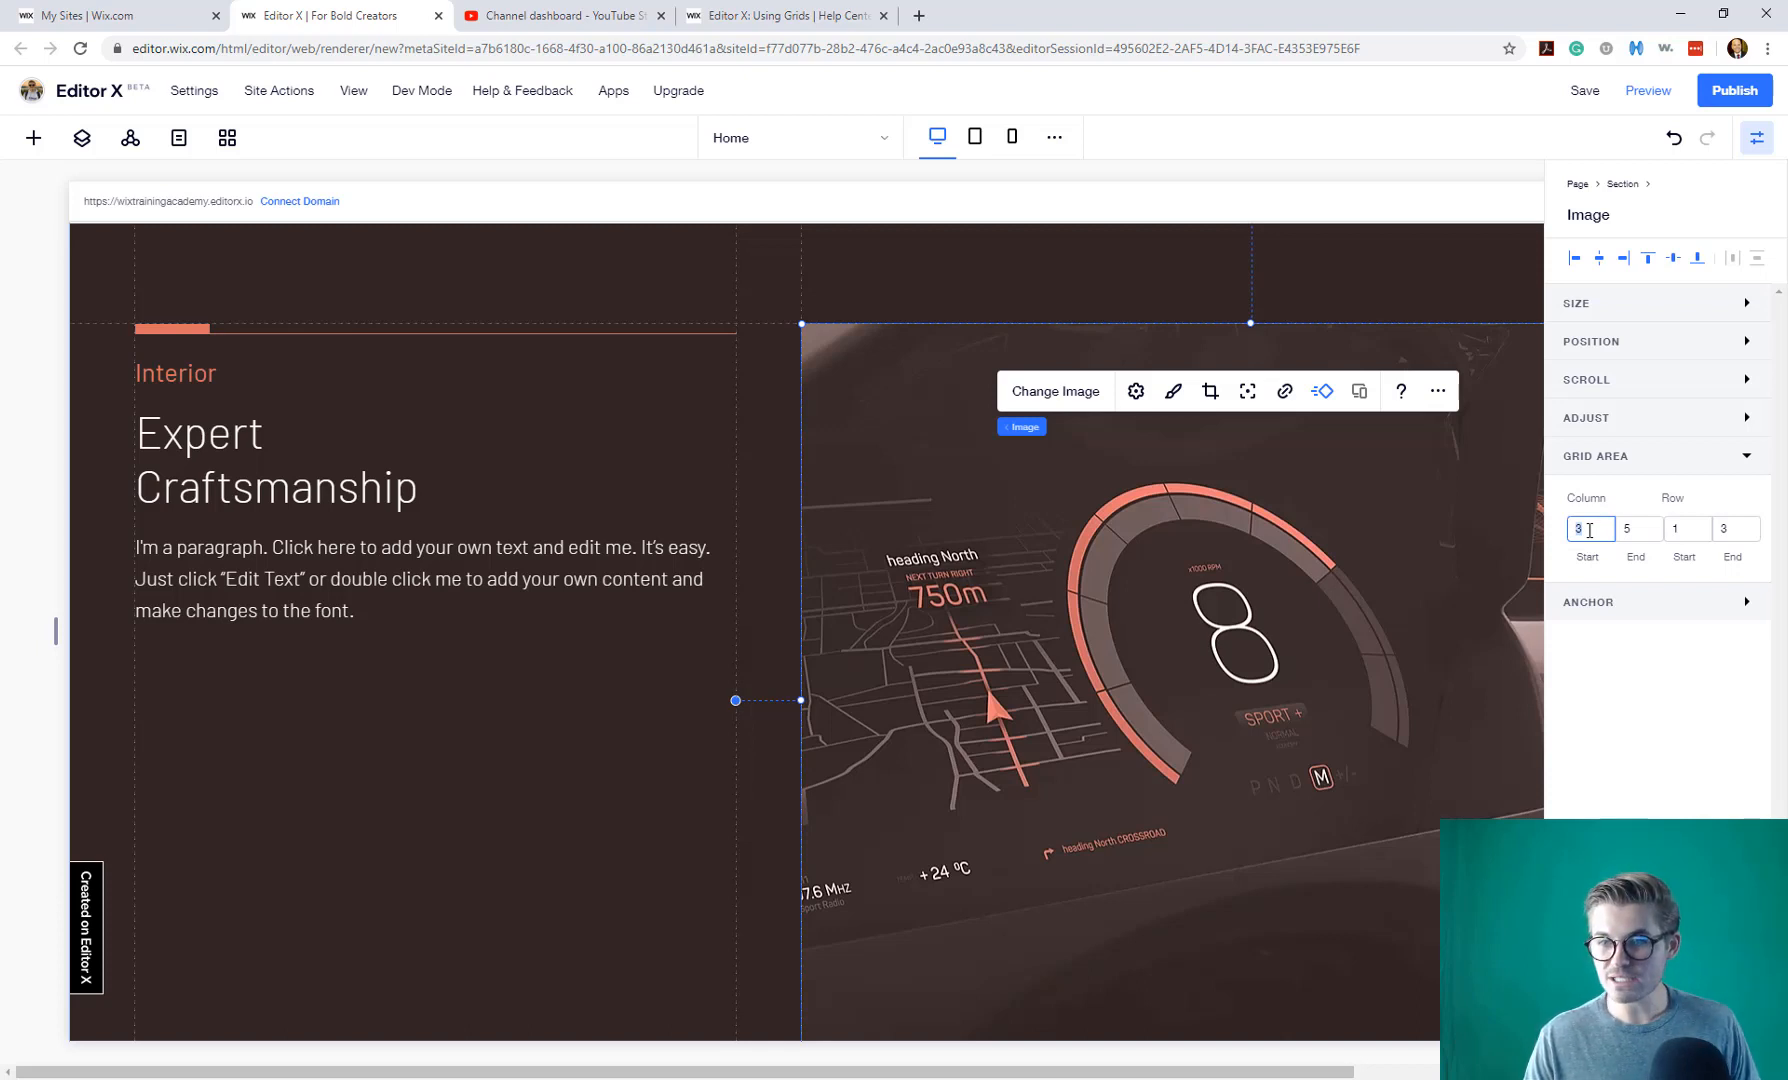
pyautogui.write('4')
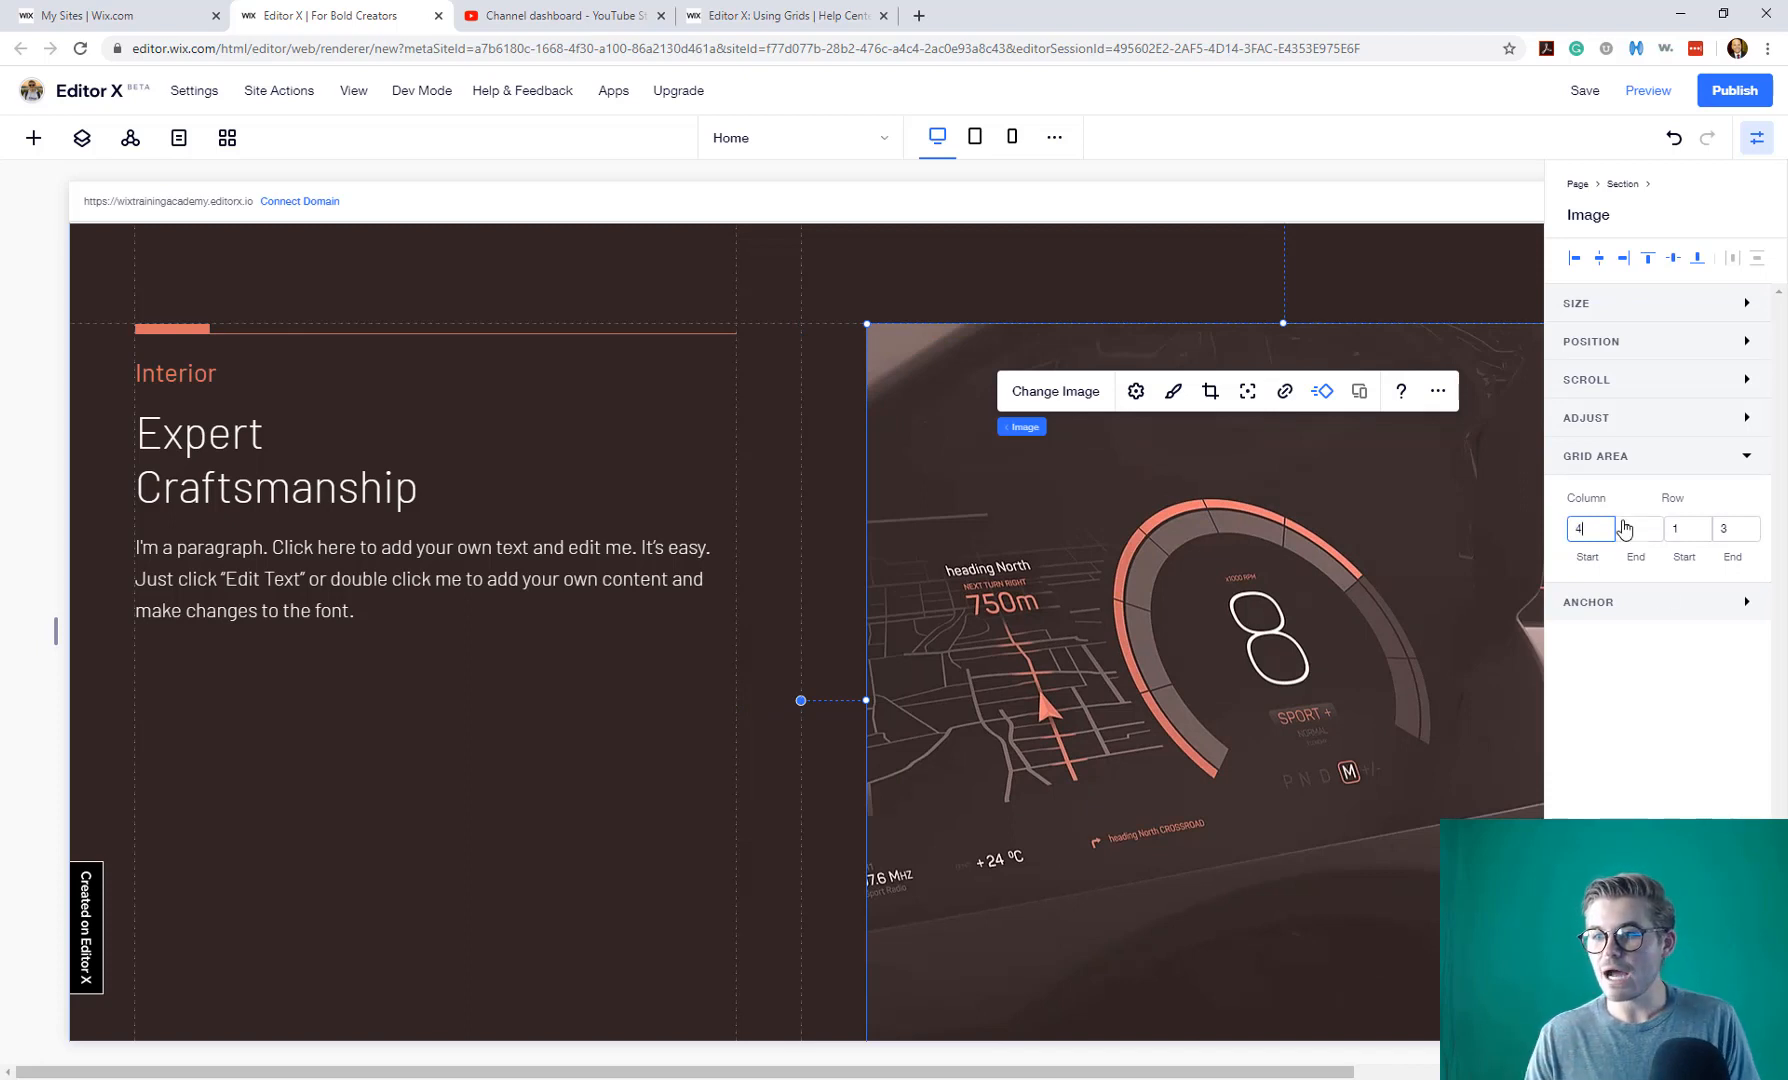
pyautogui.click(1690, 526)
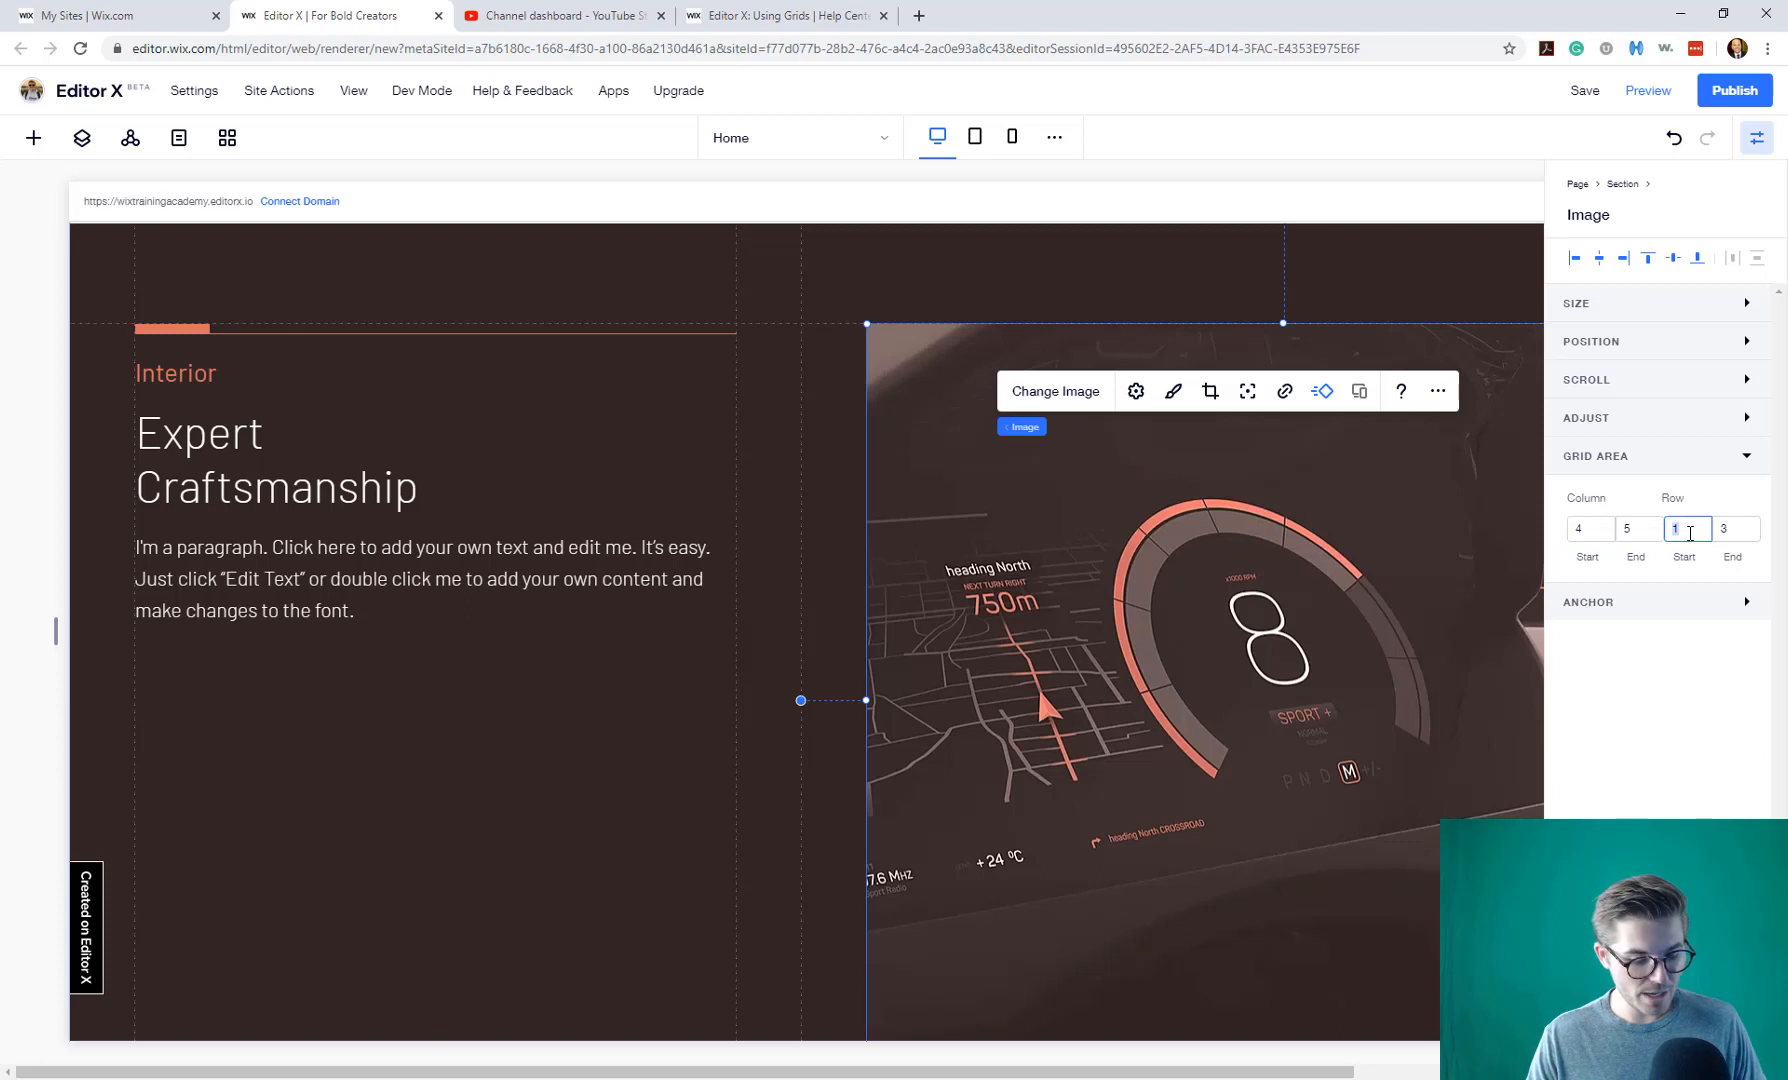
pyautogui.write('2')
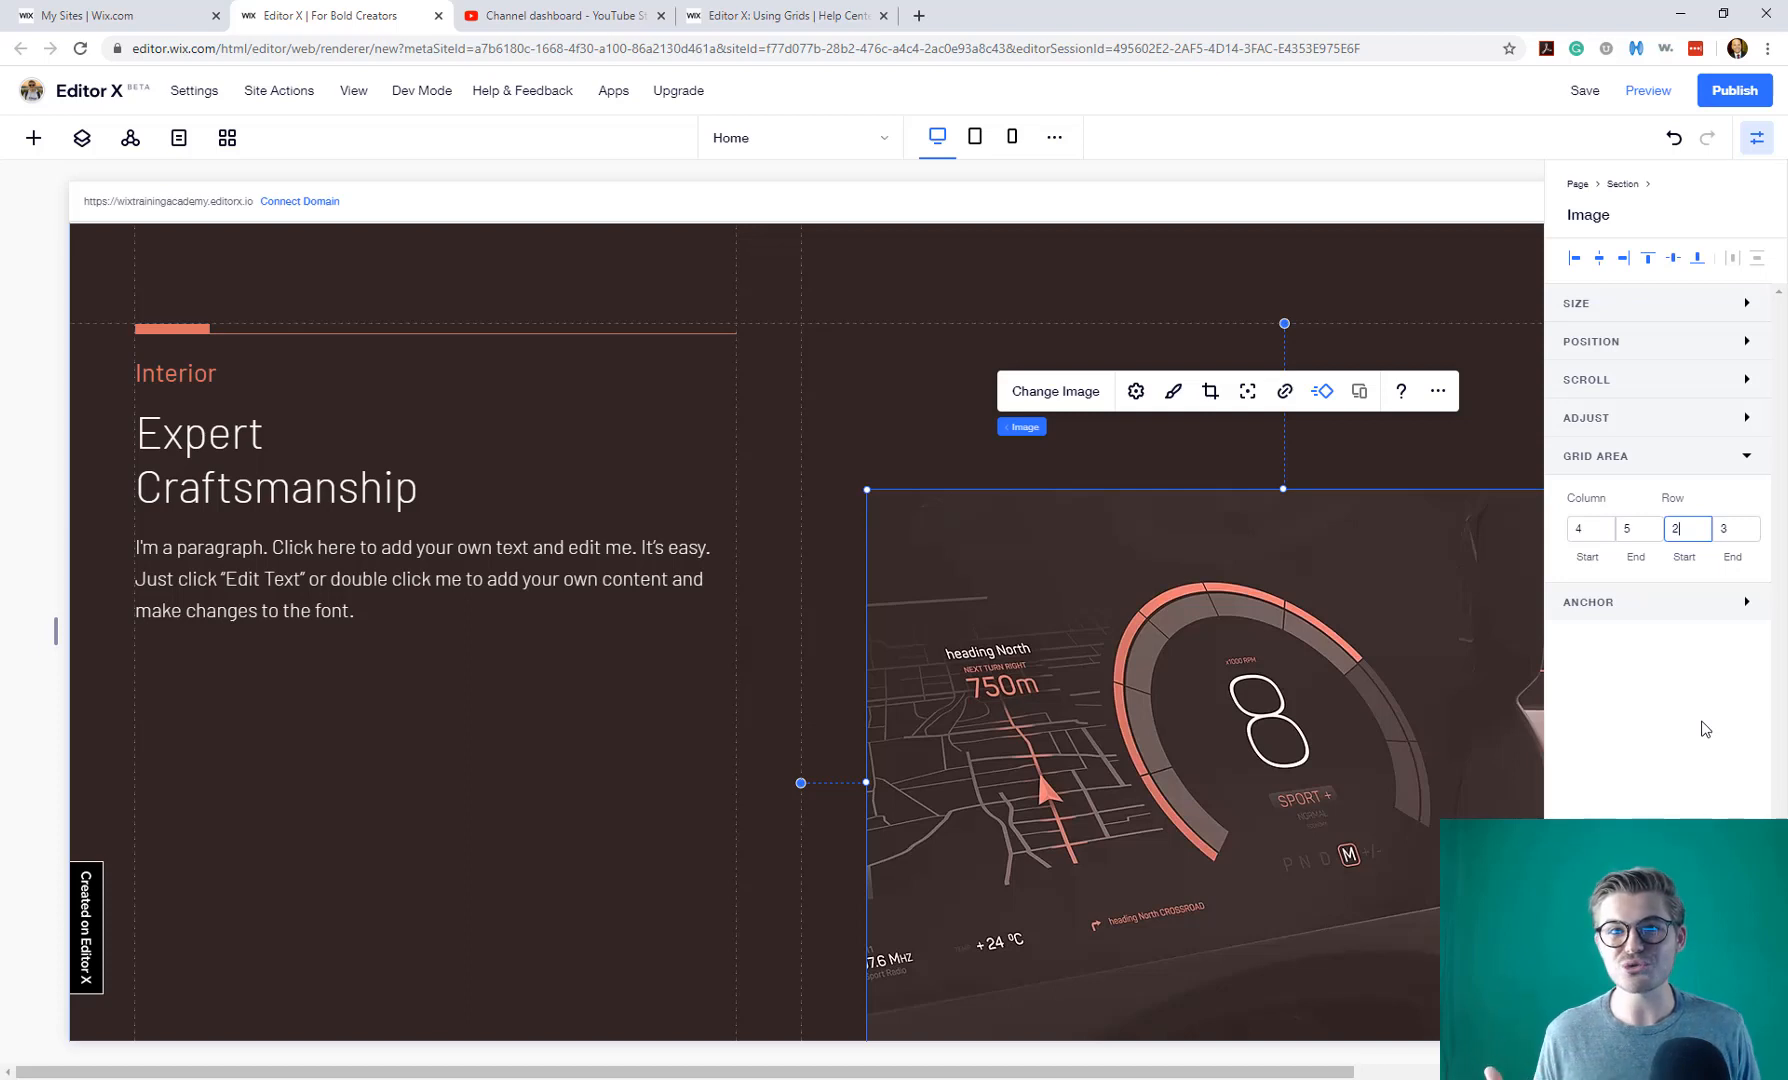
pyautogui.click(1746, 456)
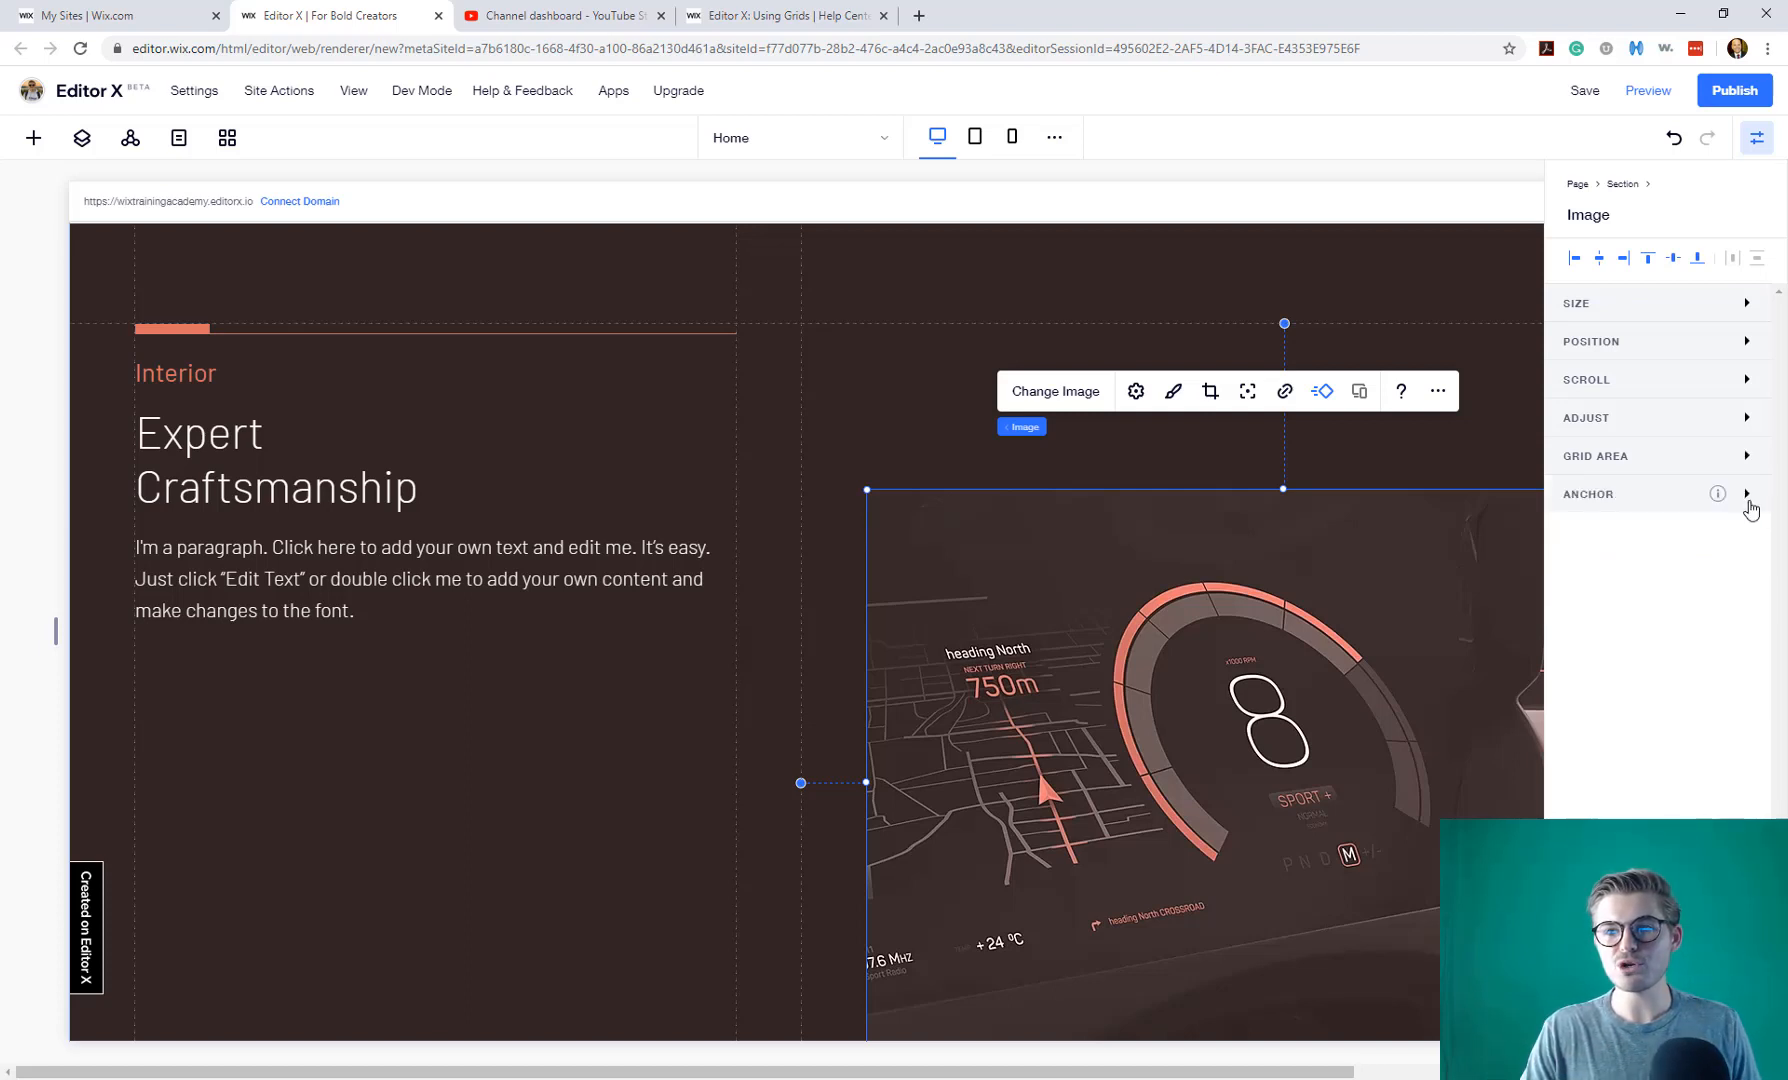
# - Add an anchor to the dashboard image and open the anchor's name for editing
pyautogui.click(1747, 494)
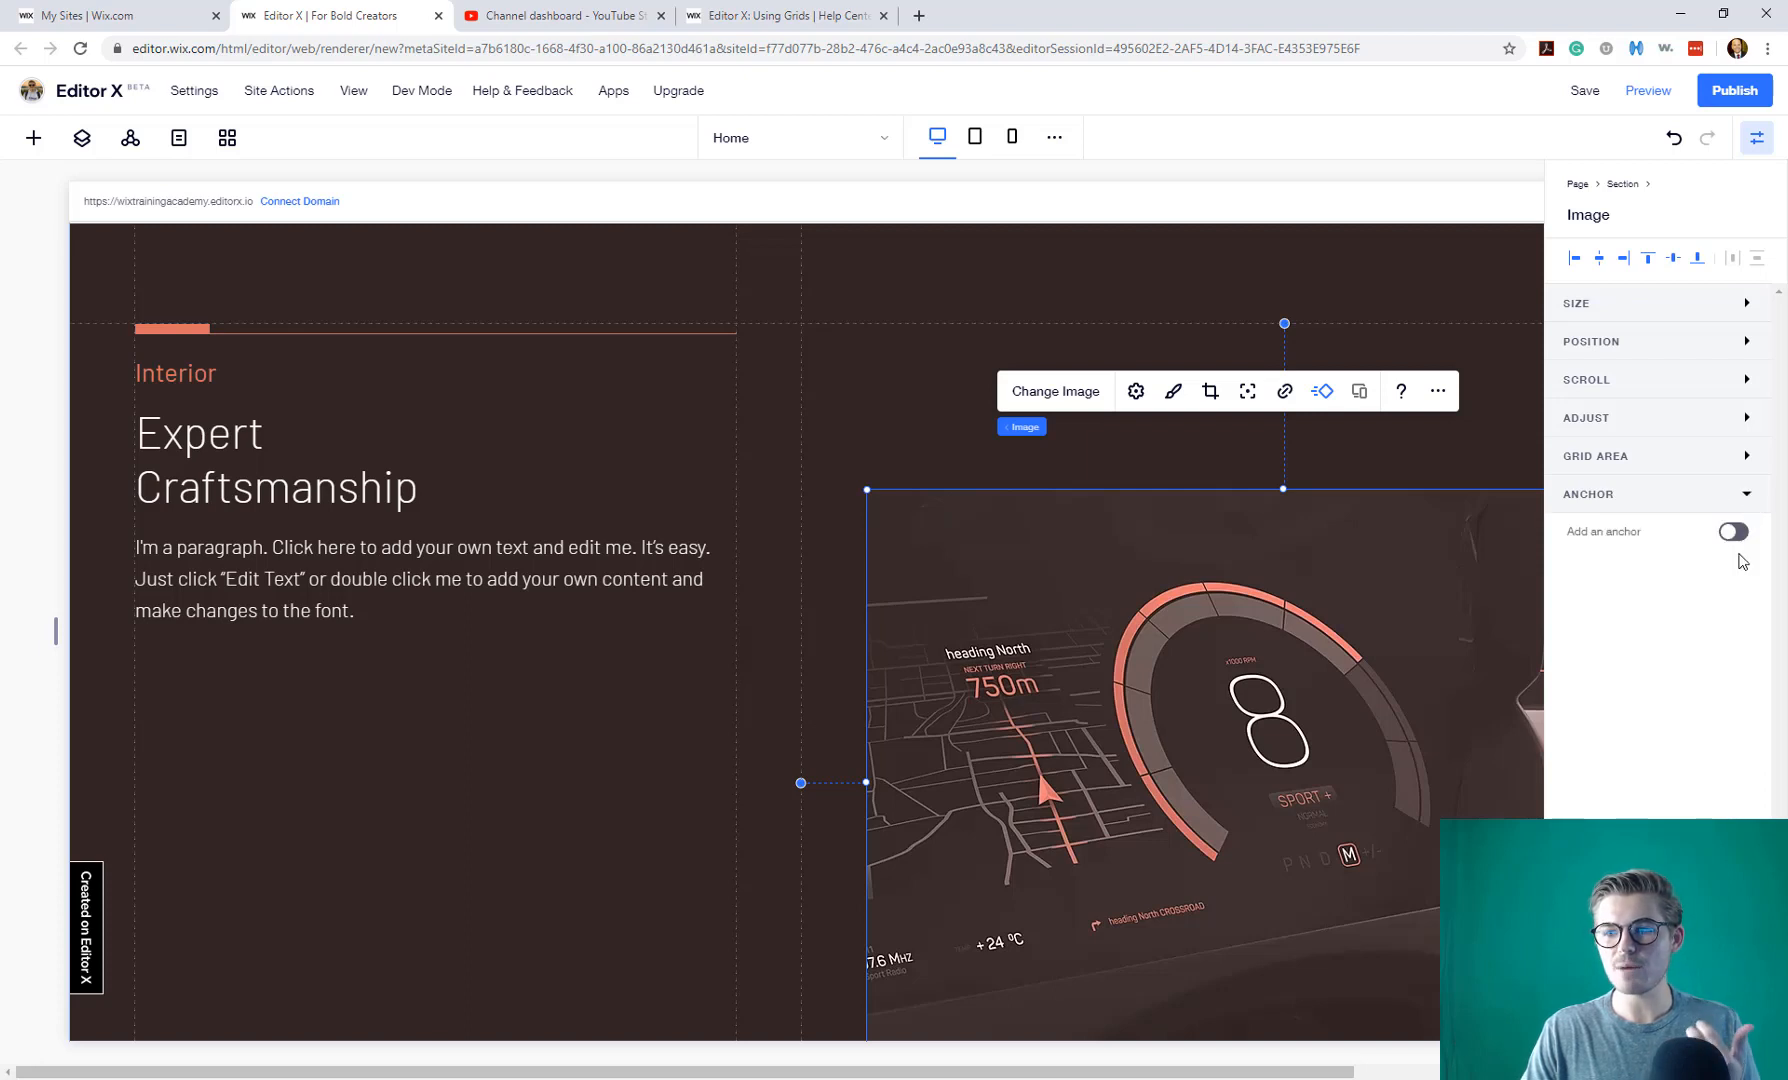
pyautogui.click(1732, 533)
pyautogui.click(1633, 603)
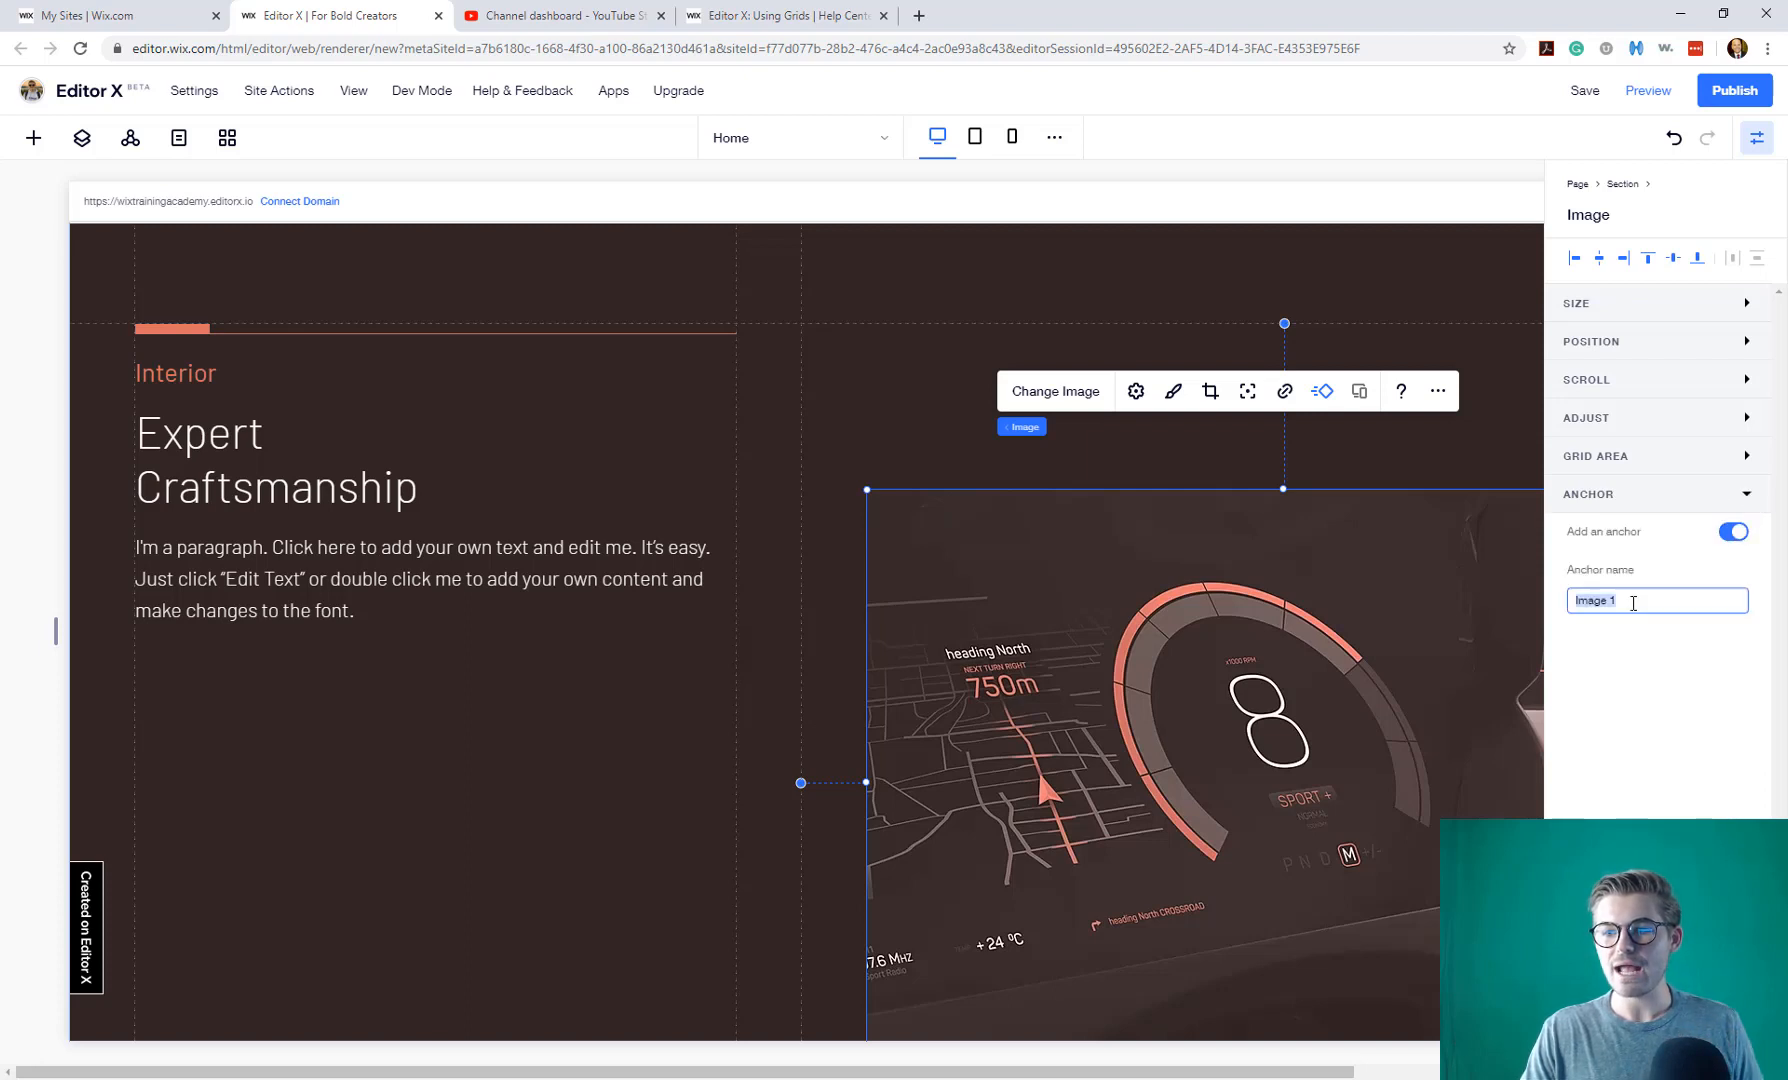